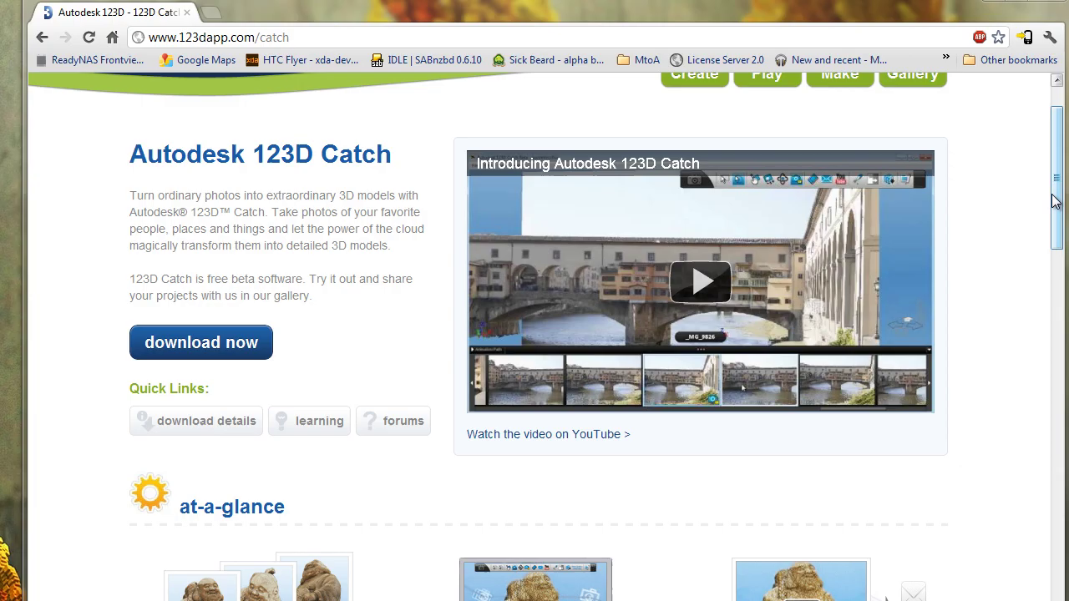
Review the Autodesk 123D Catch web page, including its introduction and the at-a-glance workflow section.
scroll(1062, 259, up, 2)
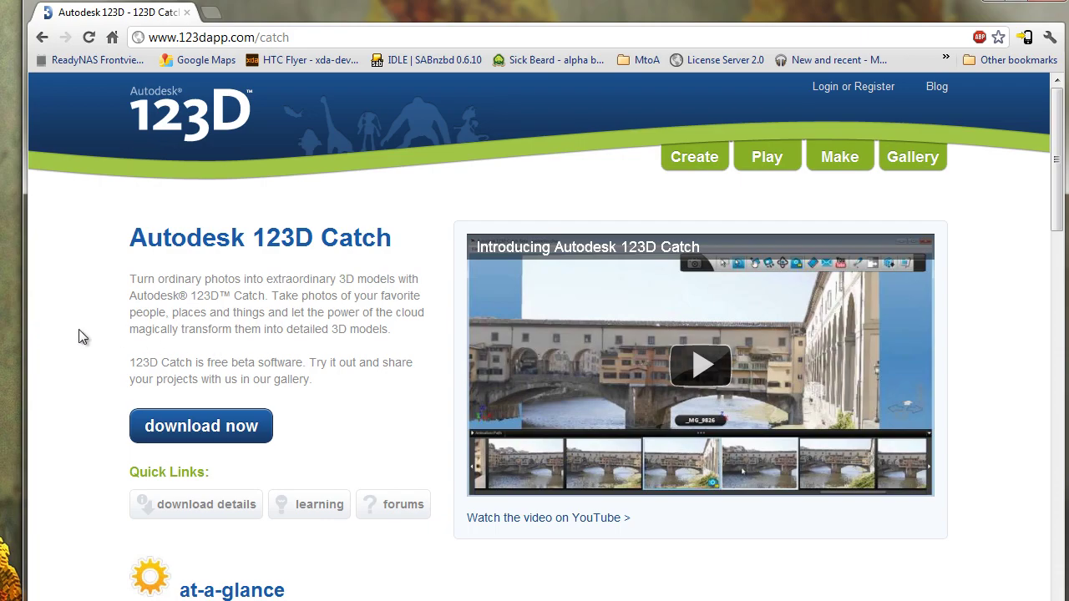
scroll(99, 326, down, 3)
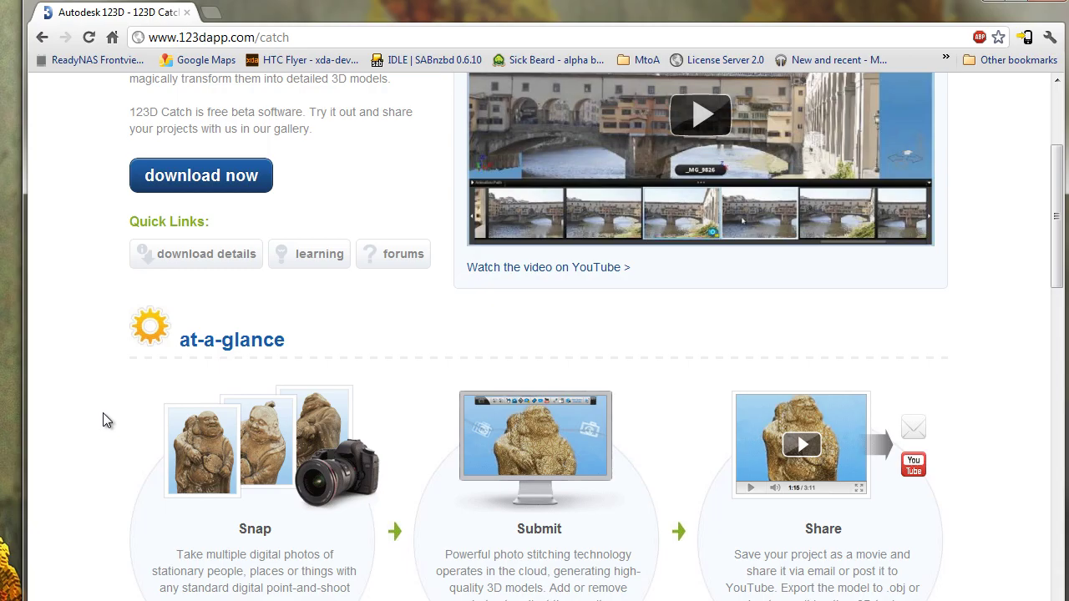
scroll(103, 412, down, 3)
scroll(102, 412, up, 6)
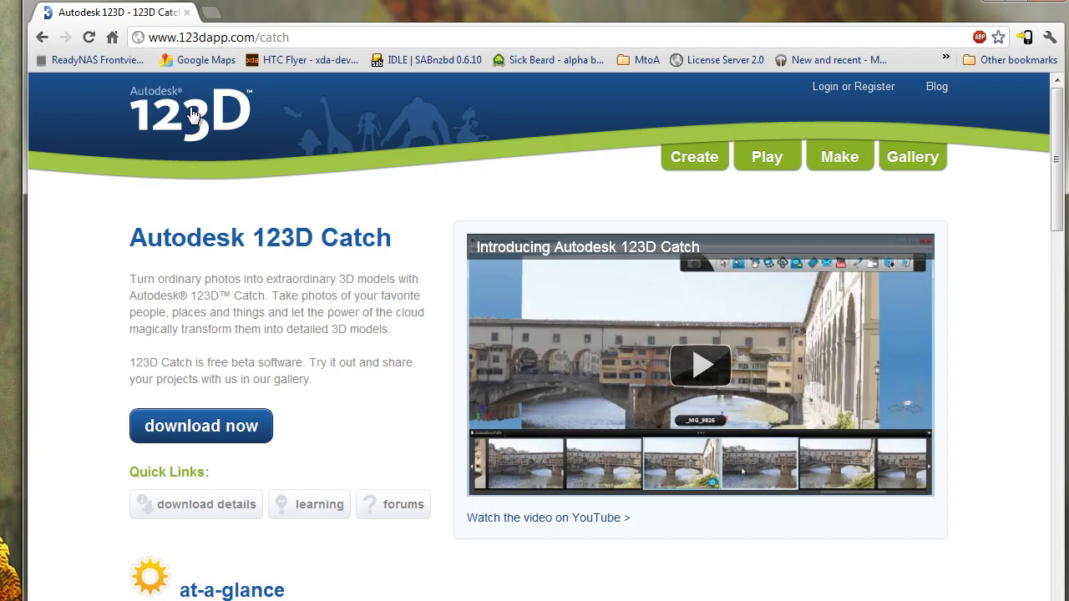
scroll(309, 341, down, 6)
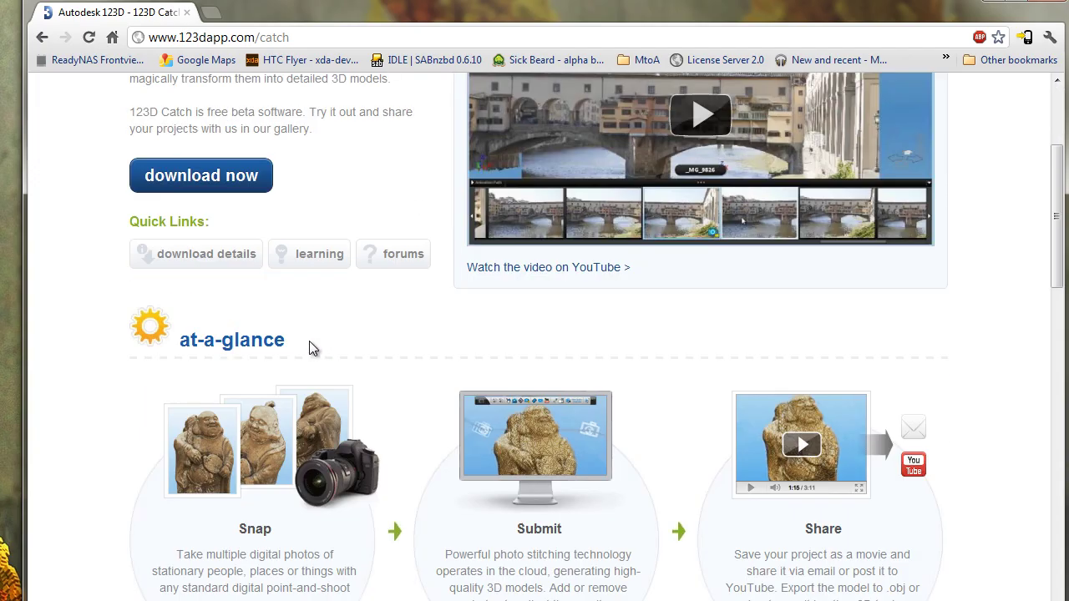
scroll(307, 344, up, 6)
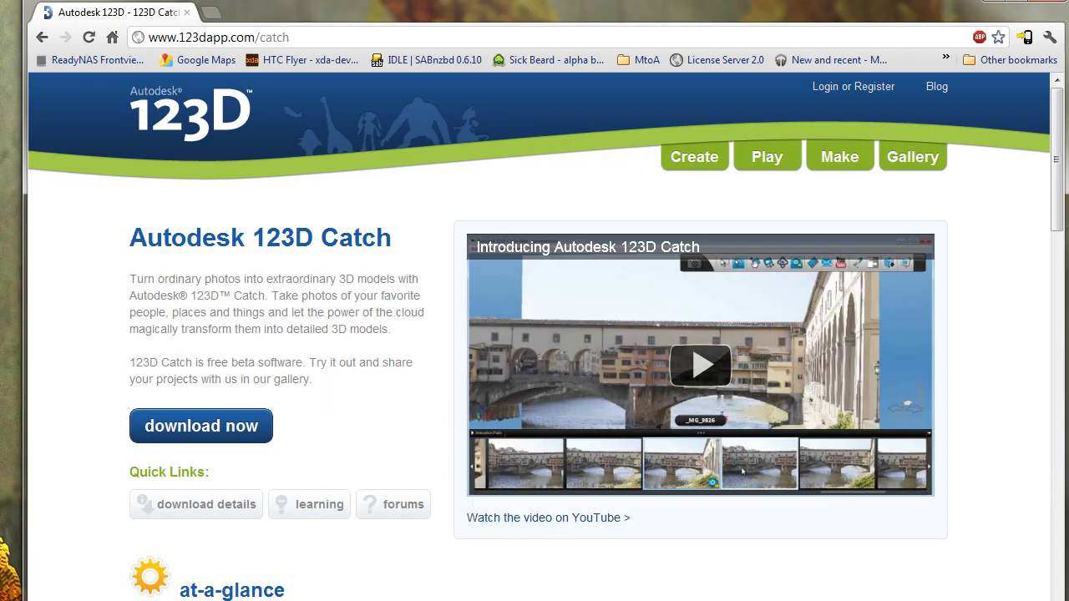
Switch to Autodesk 123D Catch and create a new photo scene from IMG_9003.JPG through IMG_9013.JPG in the RawImages folder.
drag(0, 74, 552, 31)
click(991, 2)
click(219, 133)
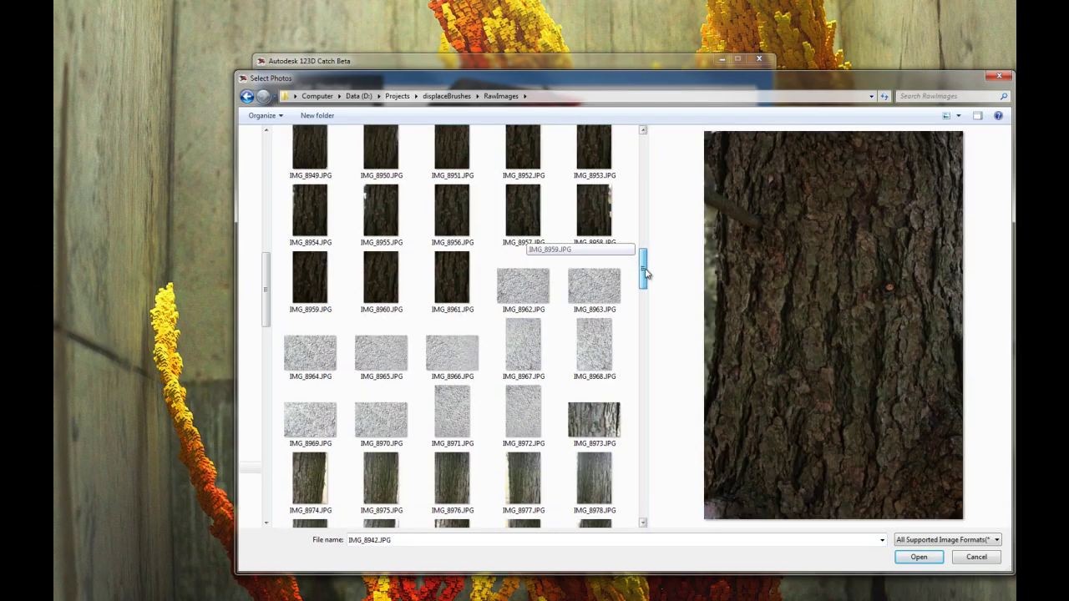
drag(644, 272, 642, 317)
click(593, 313)
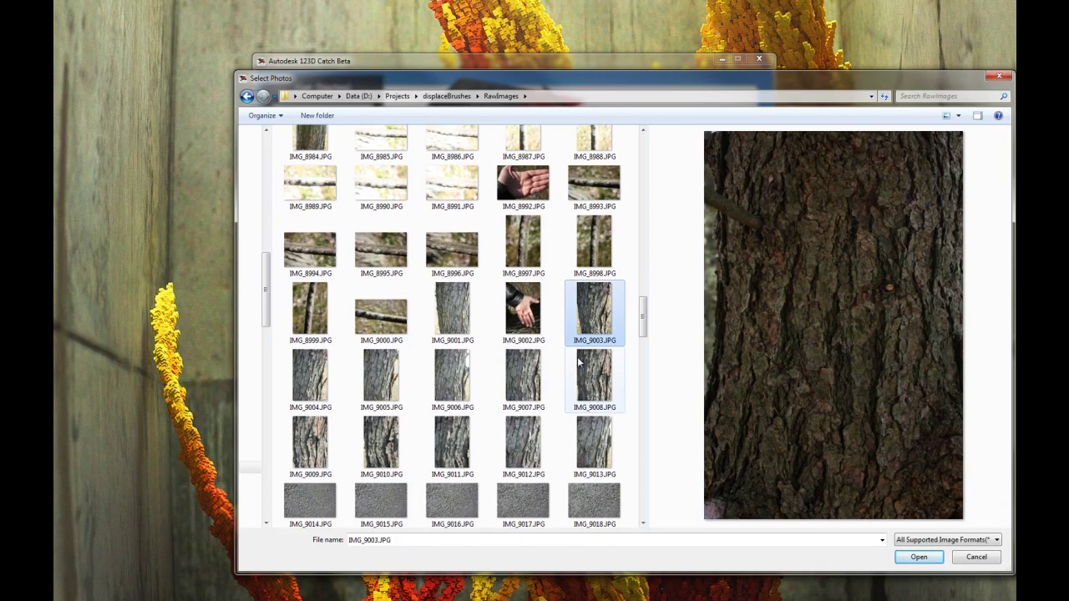
shift+click(590, 442)
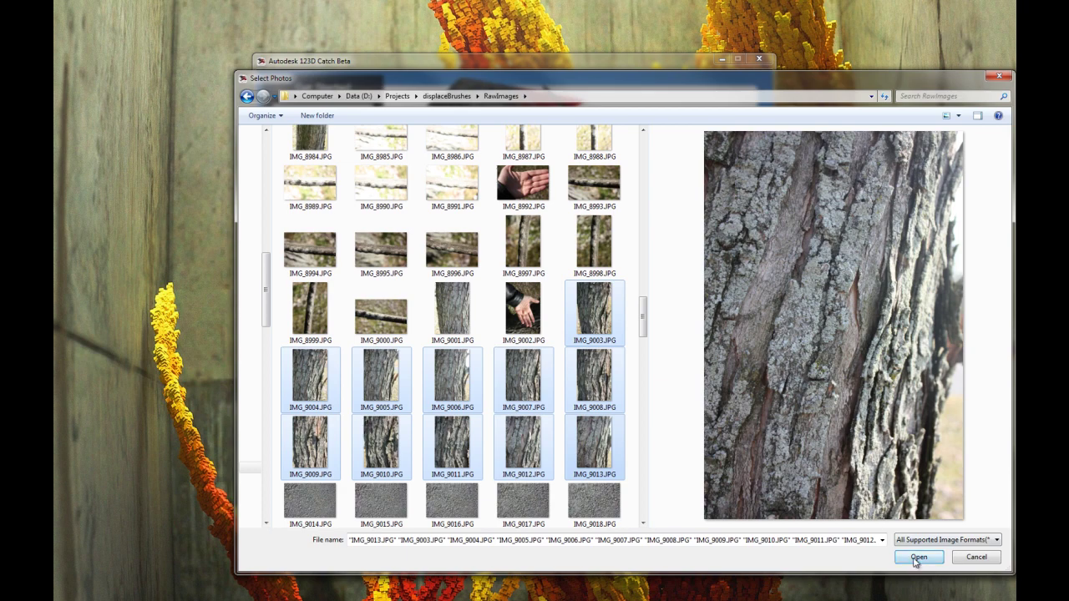
click(915, 557)
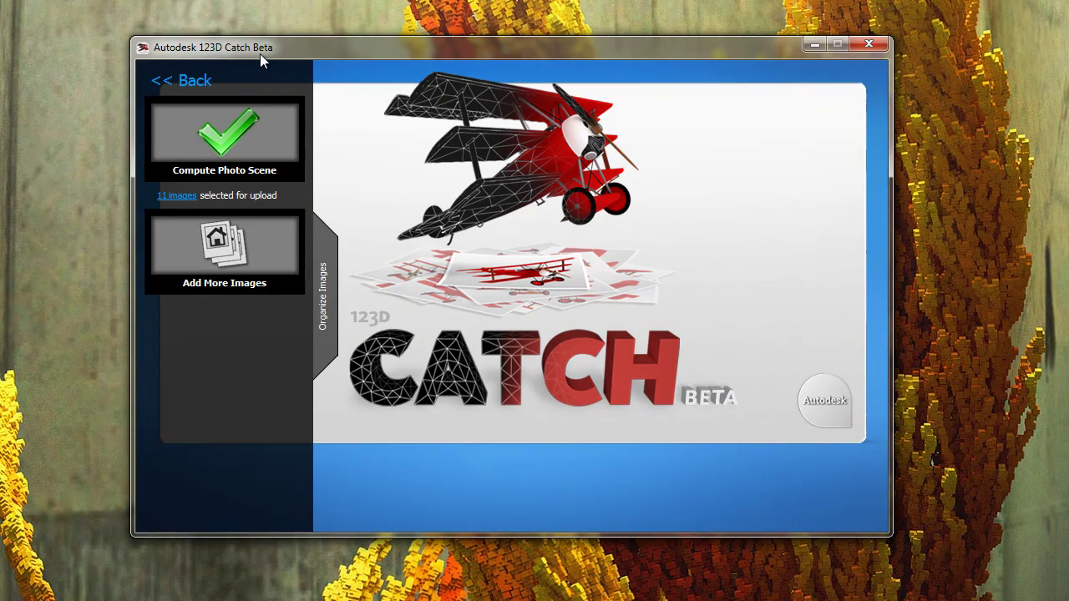
Compute the photo scene under the name barkDemo, choosing to wait for it.
drag(260, 53, 251, 43)
click(216, 98)
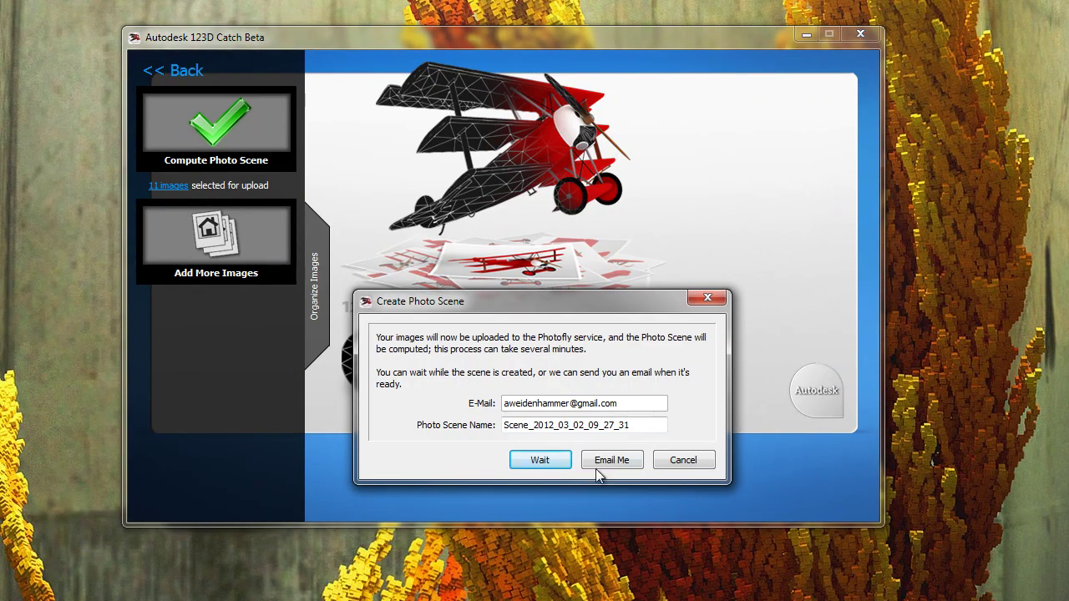
drag(635, 424, 458, 441)
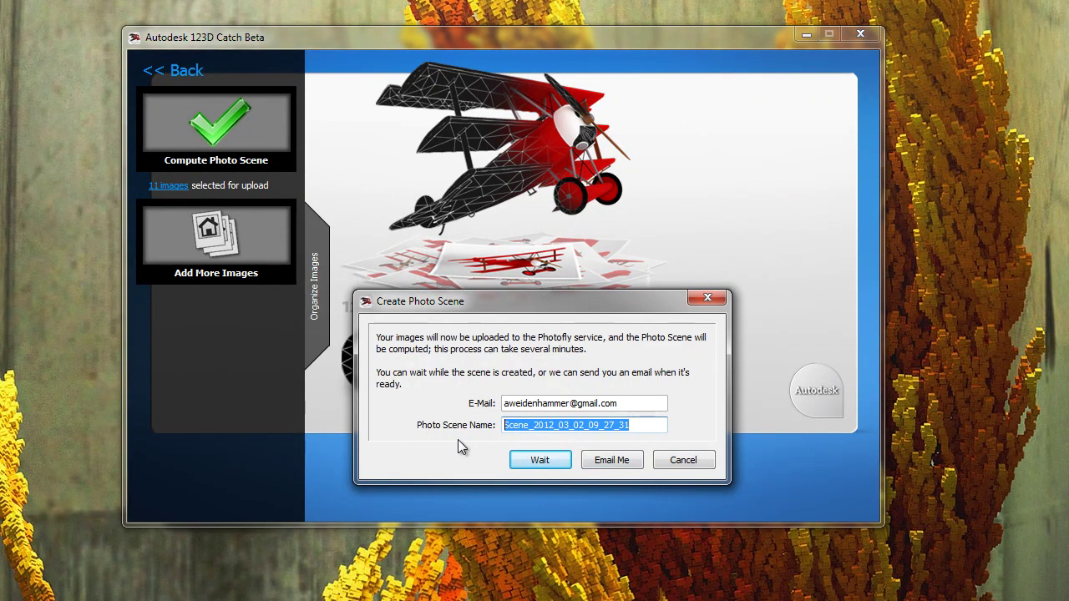
text(barkDemo)
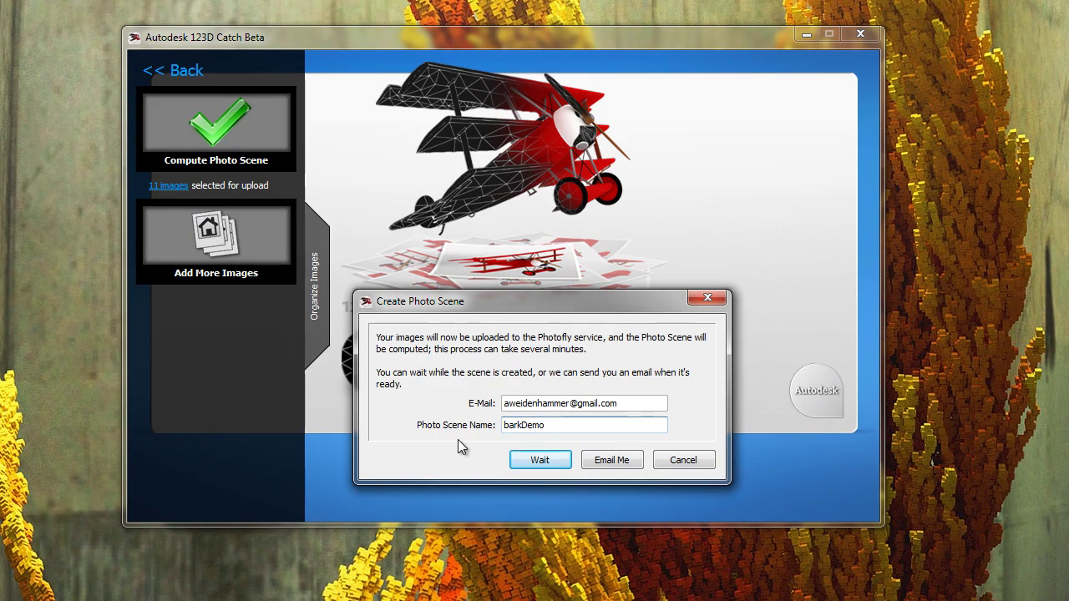
click(521, 461)
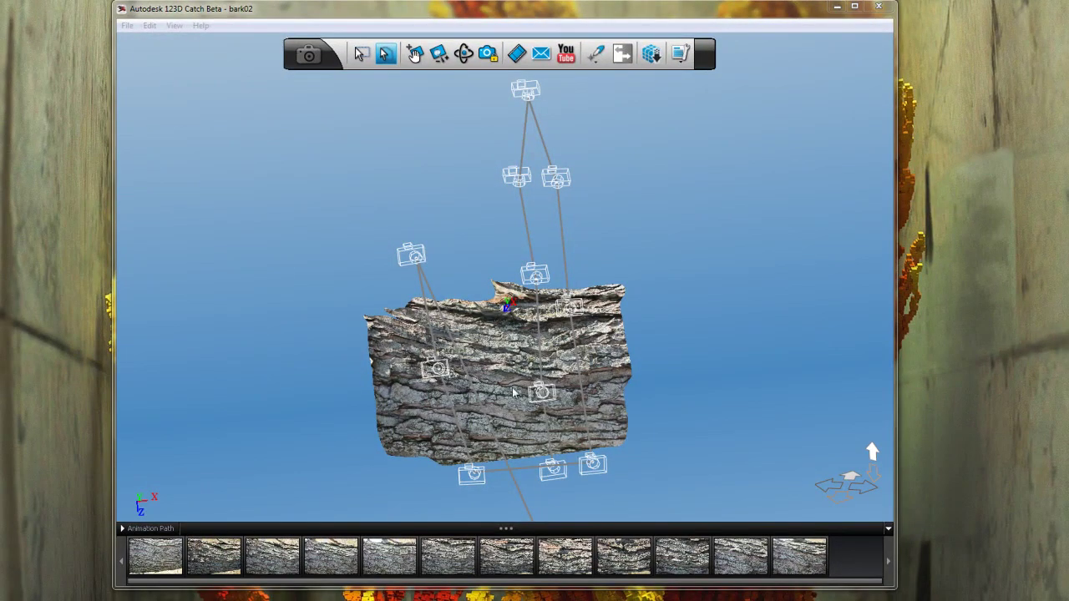
Display the bark02 model's mesh with its wireframe over the photo texture.
middle_drag(513, 389, 510, 296)
scroll(517, 308, up, 3)
scroll(517, 313, up, 4)
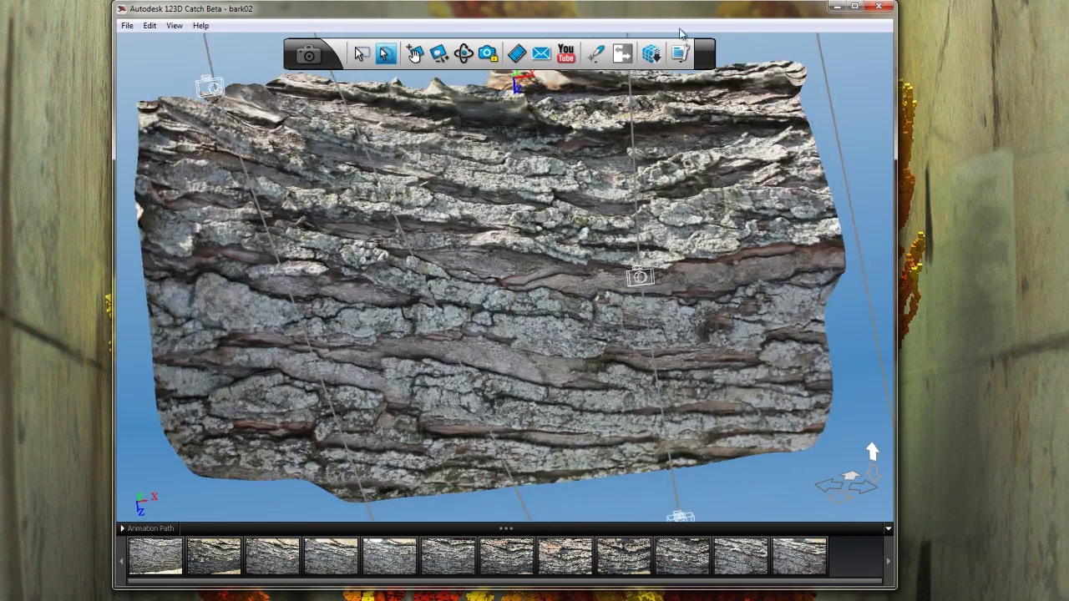
click(680, 53)
click(636, 88)
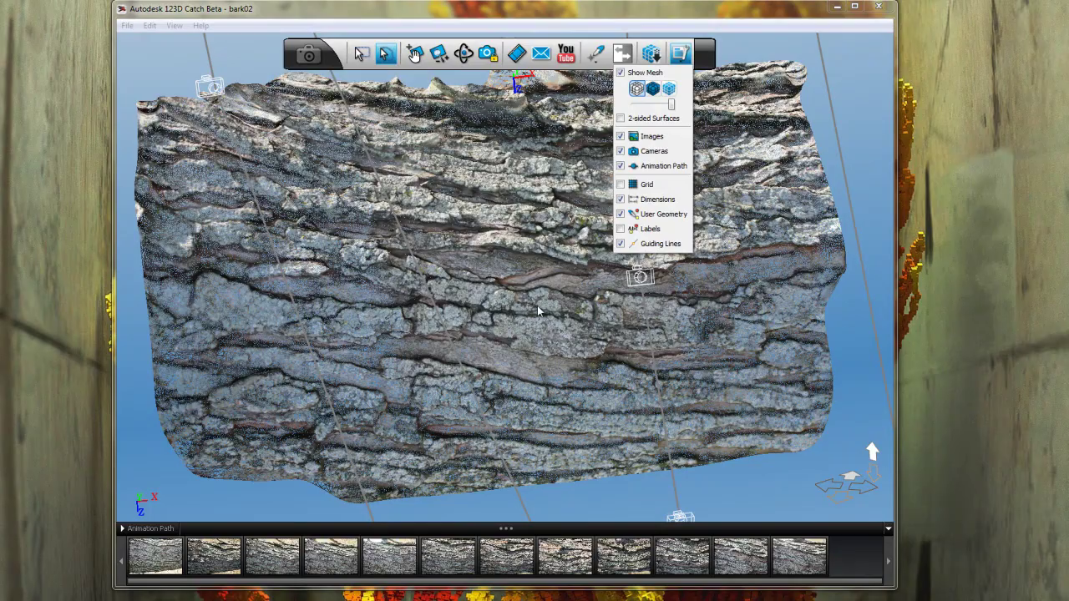
Inspect the bark wireframe and check the output quality options for generating the mesh without regenerating it.
middle_drag(539, 309, 520, 322)
mouse_move(521, 323)
right_down()
mouse_move(554, 310)
mouse_move(610, 166)
right_up()
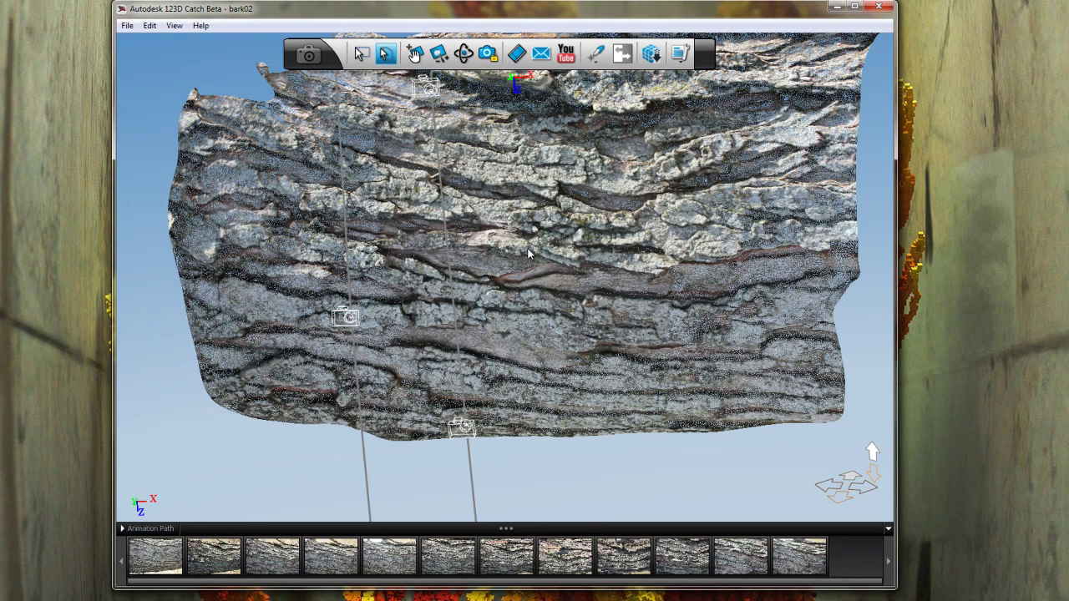
middle_drag(607, 221, 593, 267)
middle_drag(590, 222, 590, 249)
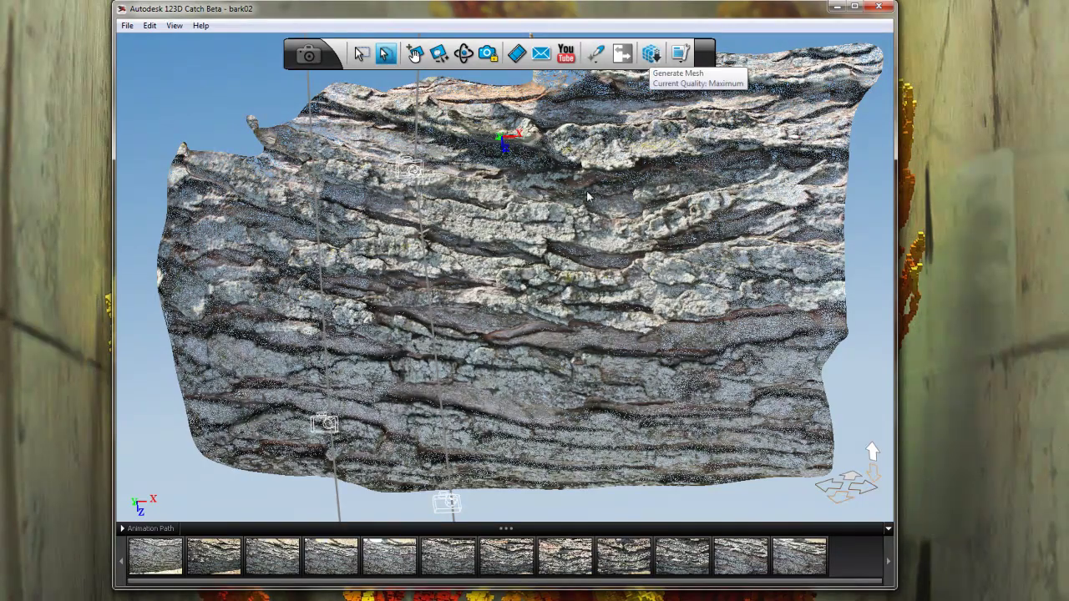
middle_drag(576, 216, 553, 247)
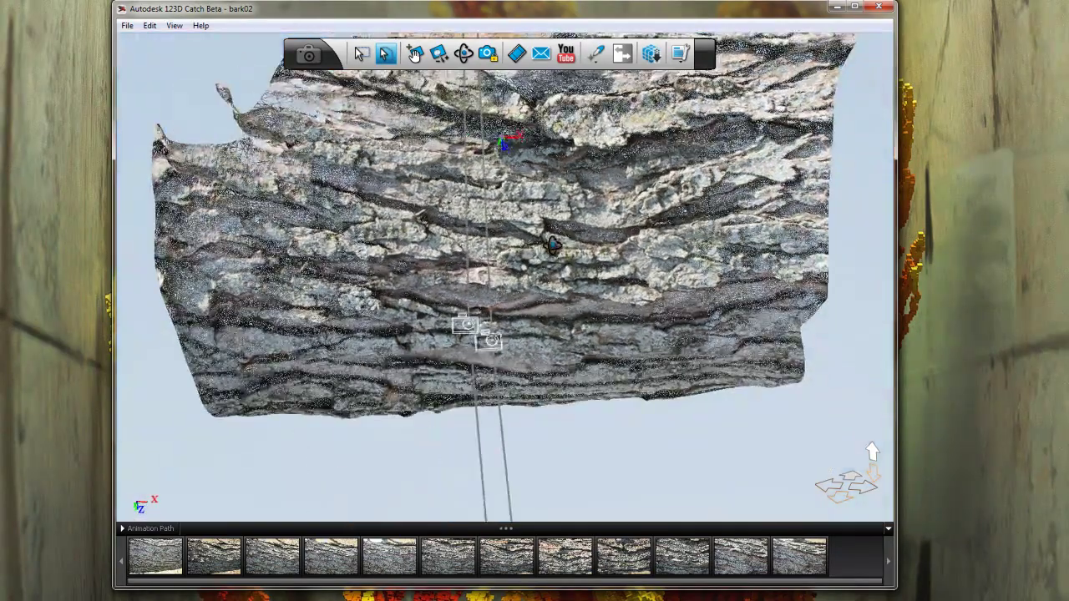
click(651, 54)
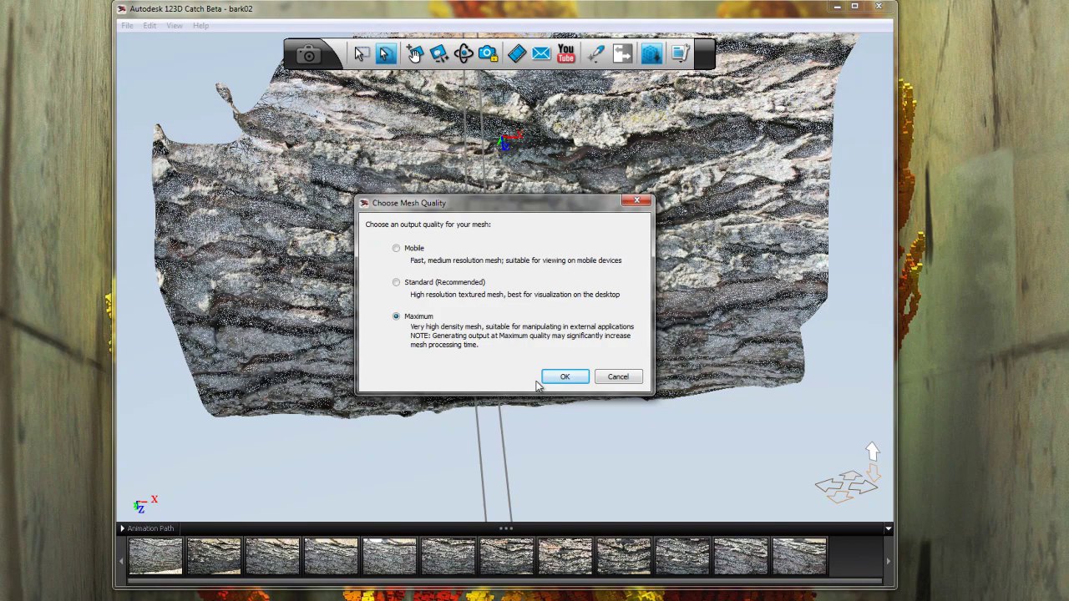
click(614, 376)
Examine the bark mesh's wireframe detail up close, and return the mesh display to texture only.
middle_drag(588, 291, 592, 265)
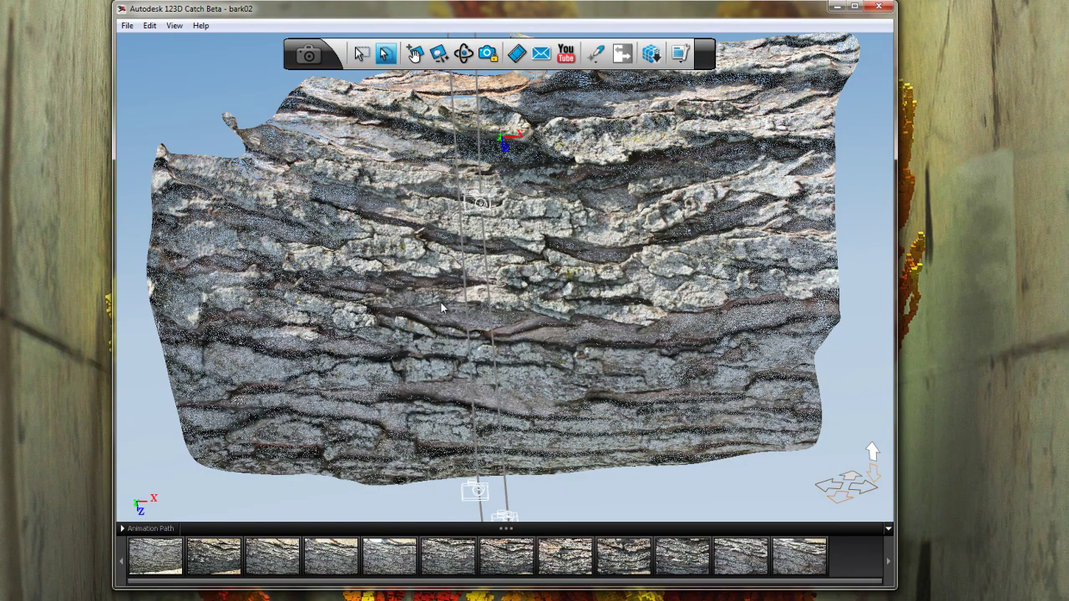
scroll(435, 302, up, 5)
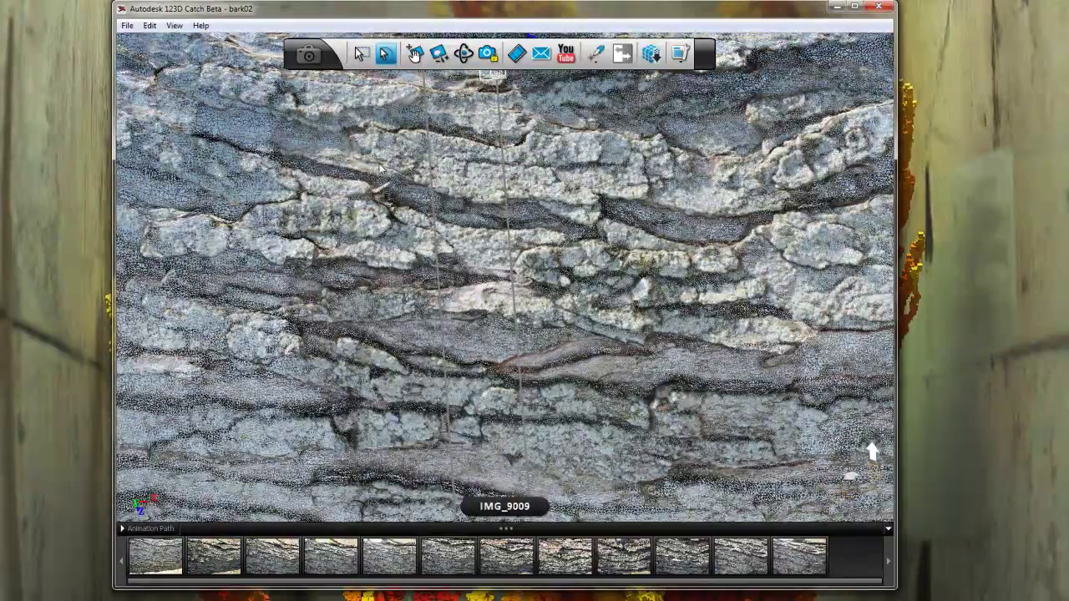
middle_drag(311, 242, 428, 355)
scroll(428, 355, up, 3)
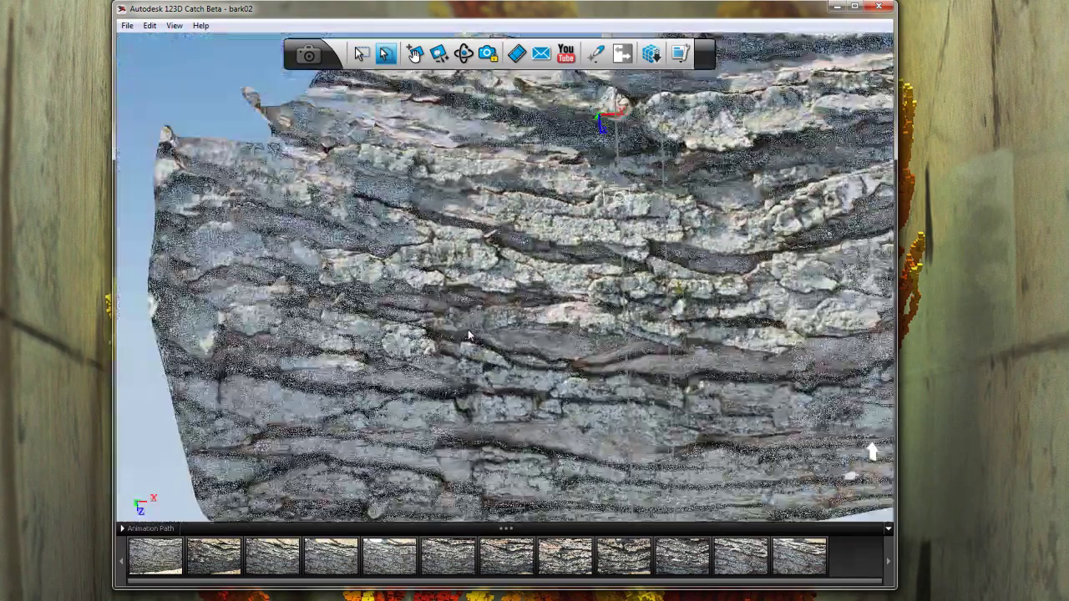
middle_drag(618, 361, 471, 345)
scroll(471, 345, down, 2)
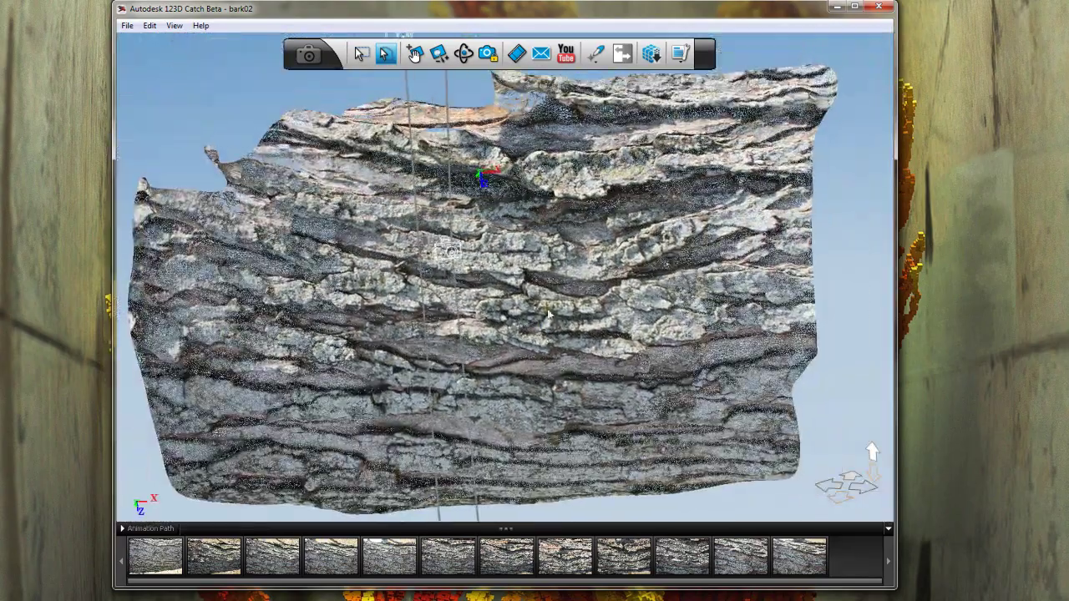
click(679, 55)
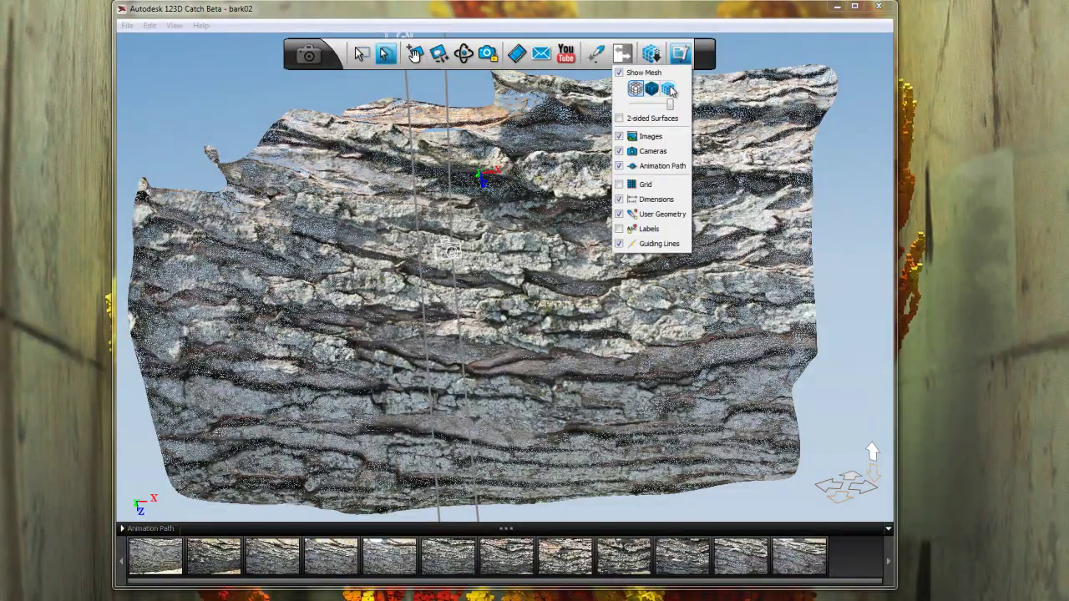
right_drag(623, 292, 645, 294)
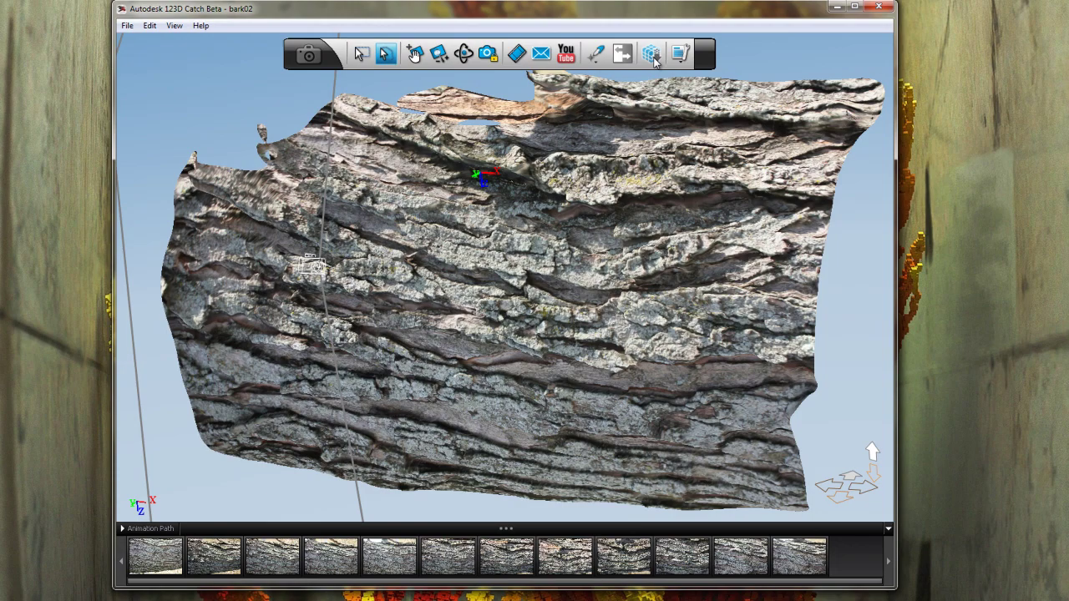
Set up the bark02 scene export in OBJ (obj) format and review the other available formats.
click(126, 27)
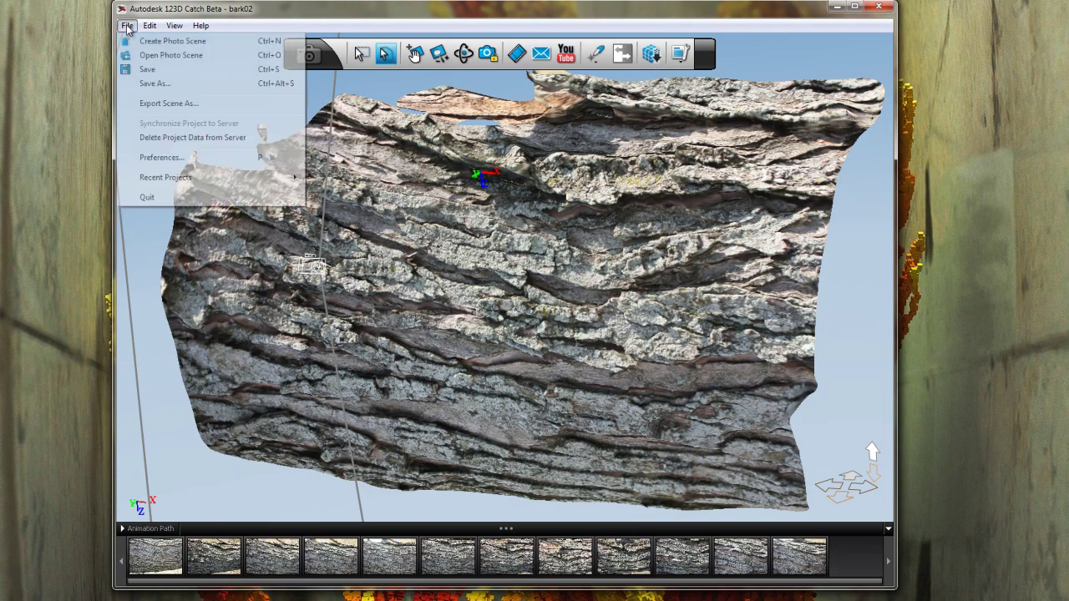
click(163, 106)
click(551, 298)
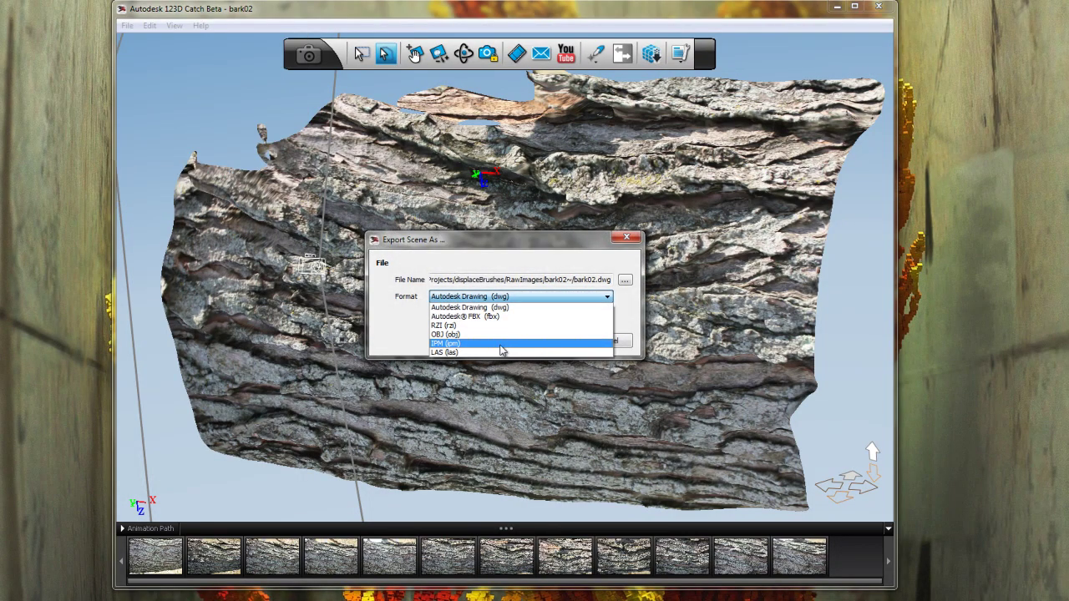
click(502, 335)
click(514, 297)
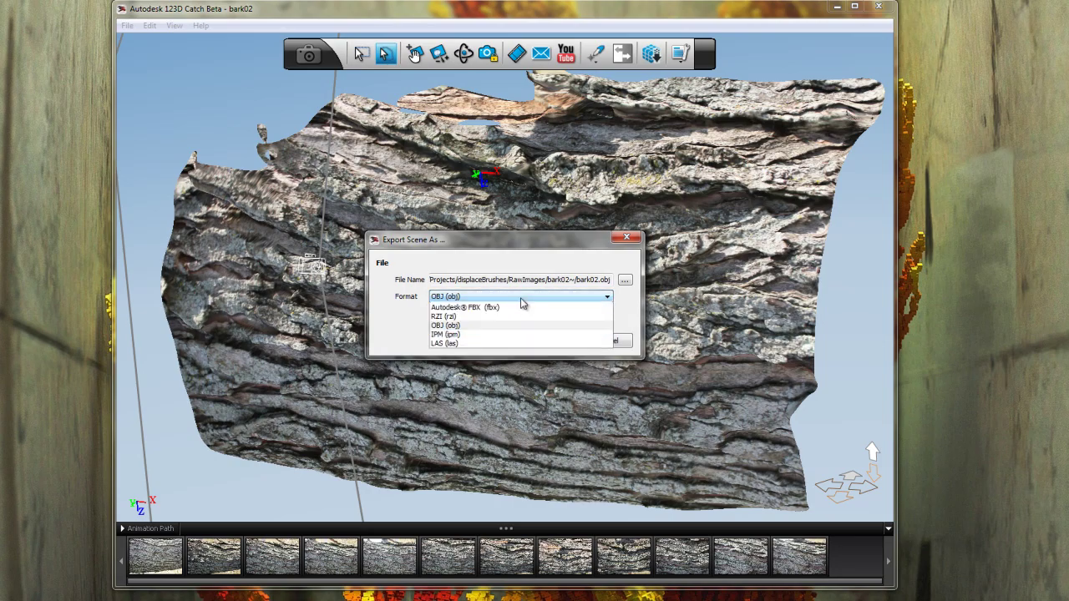
click(511, 335)
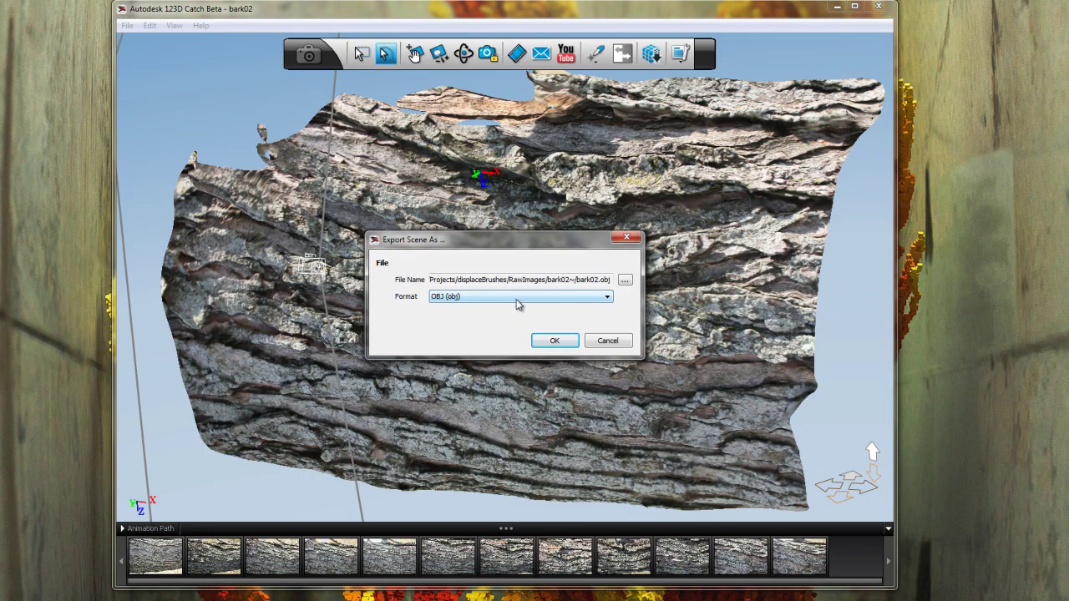
click(522, 299)
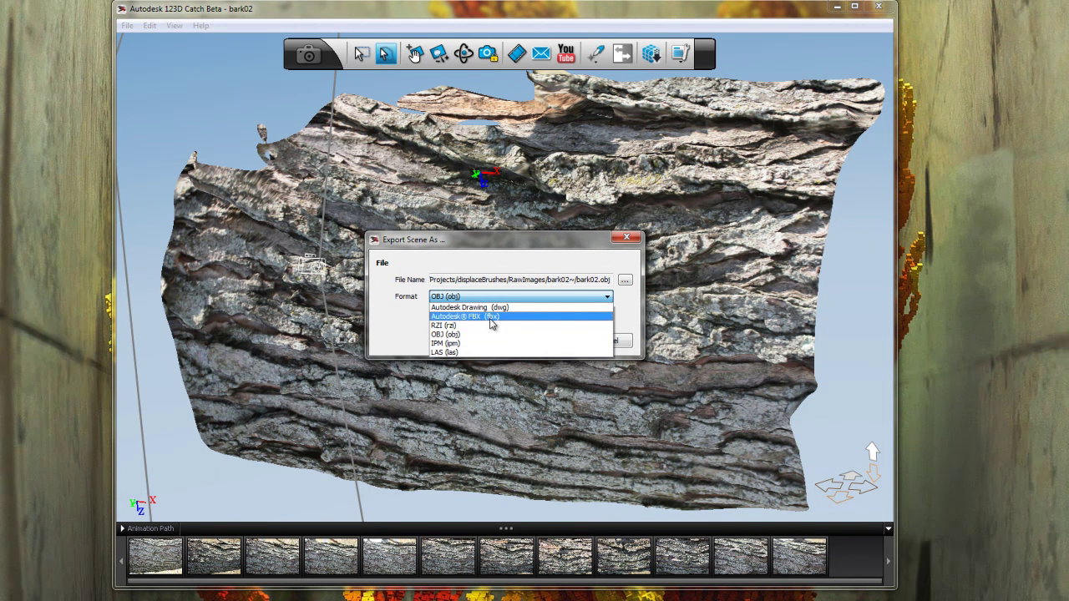
click(517, 252)
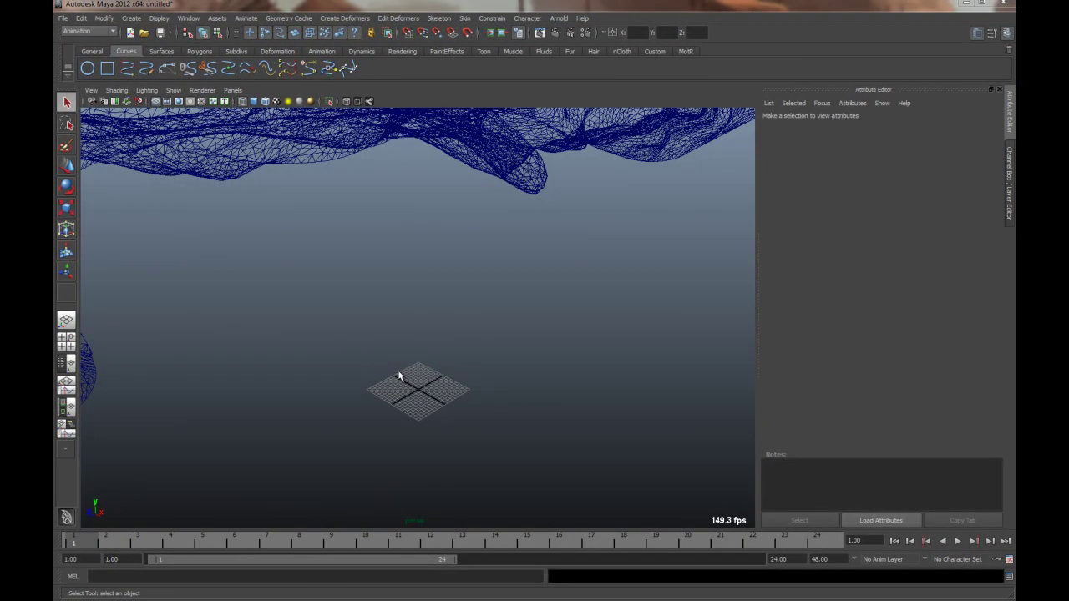
Switch to Maya, select the bark mesh Texture_0, frame it and display the scene with smooth shading.
alt+middle_drag(370, 274, 427, 301)
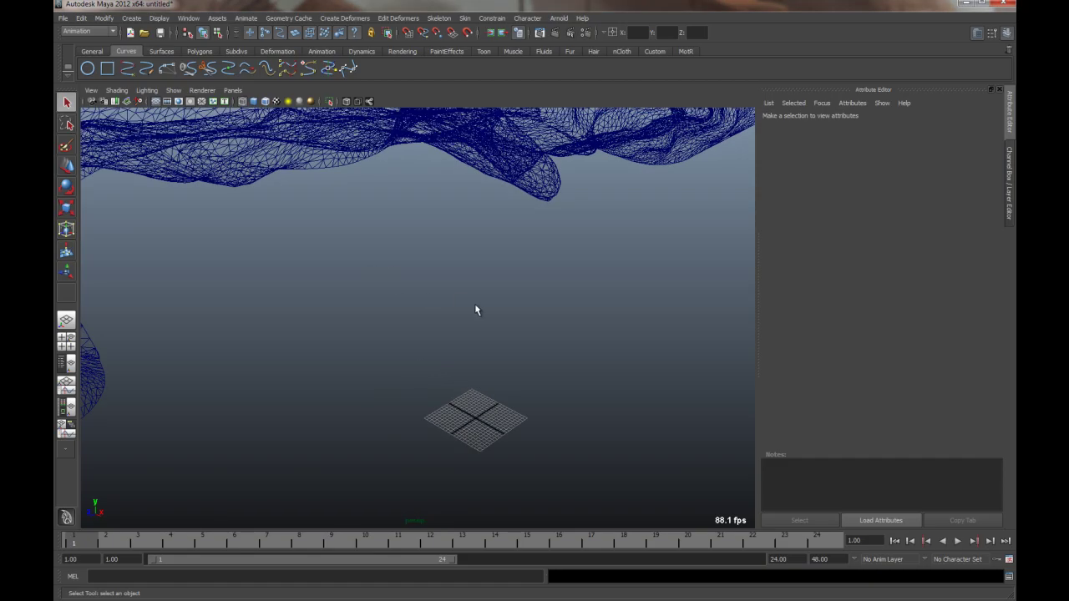
alt+drag(474, 303, 336, 245)
click(336, 245)
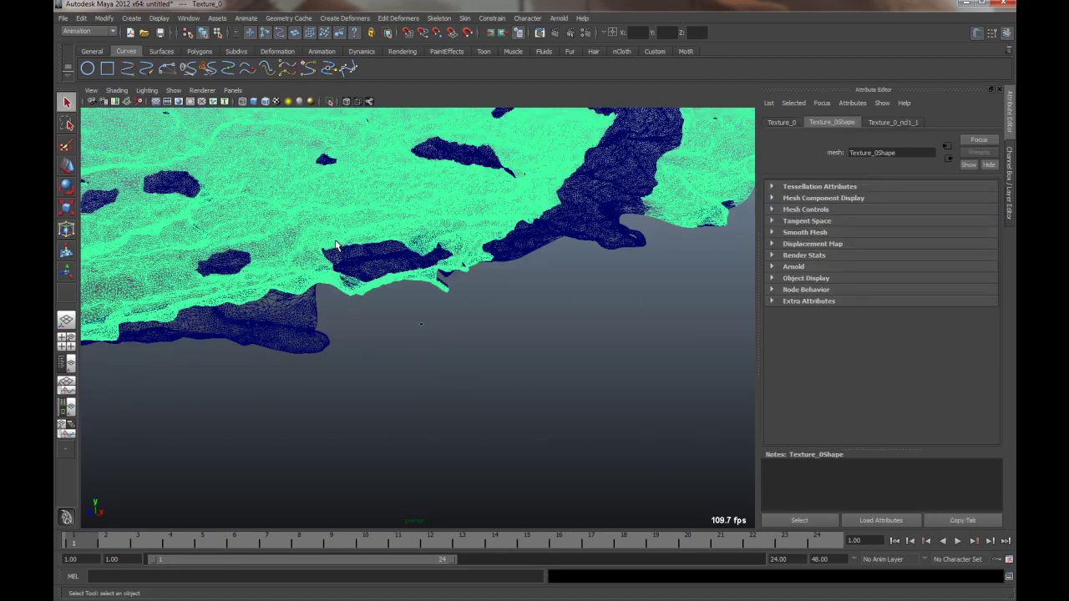
key(f)
scroll(410, 317, down, 5)
scroll(447, 317, up, 4)
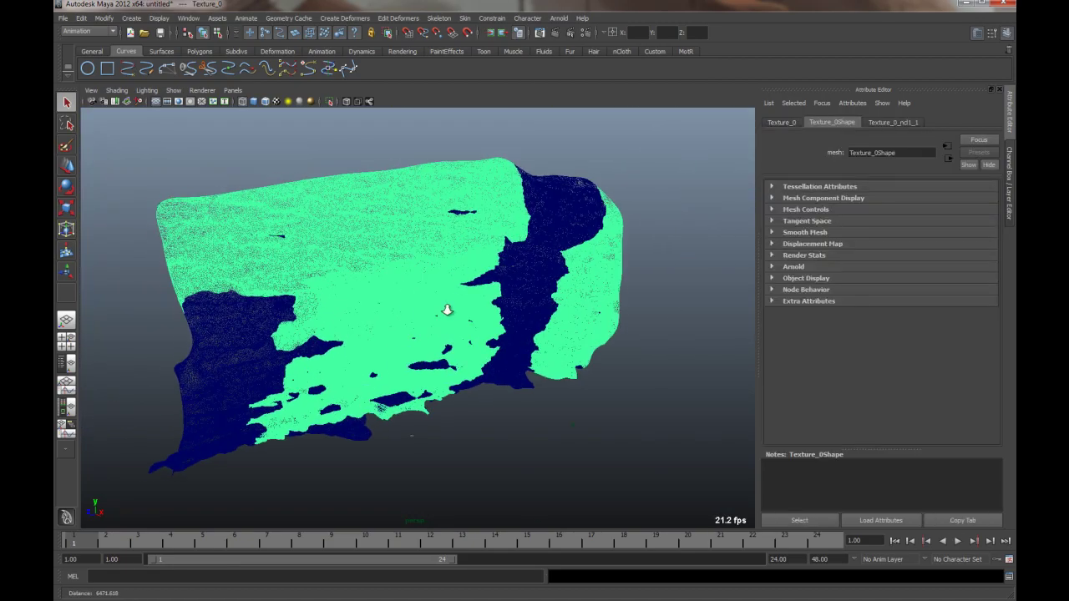
key(5)
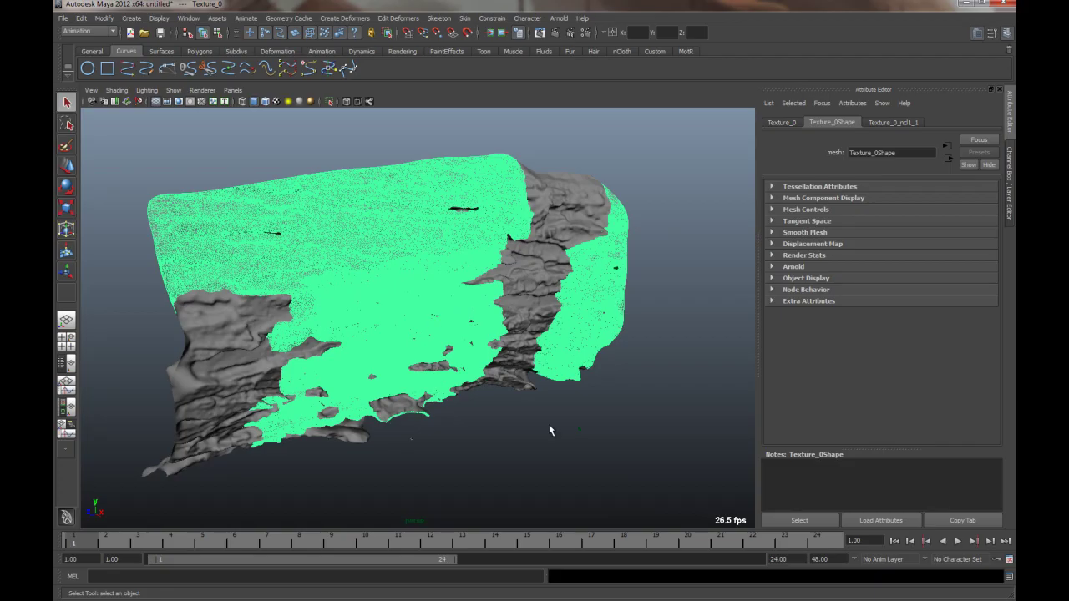
Deselect the bark mesh and identify the small imported objects around it by selecting the cameras IMG_9013_JPG and IMG_9012_JPG.
click(487, 406)
alt+drag(486, 406, 520, 400)
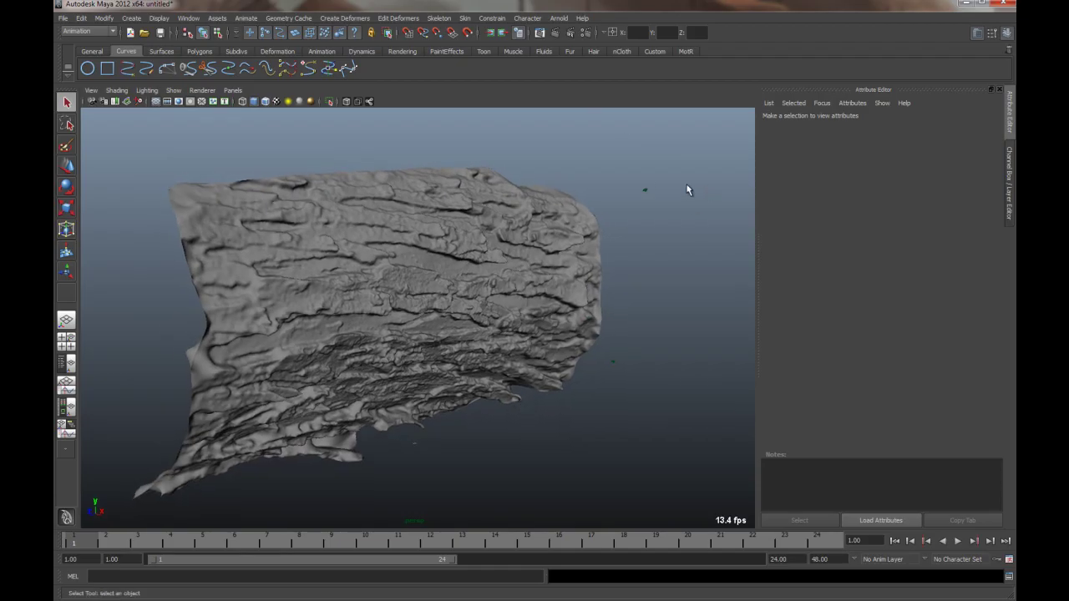
click(645, 191)
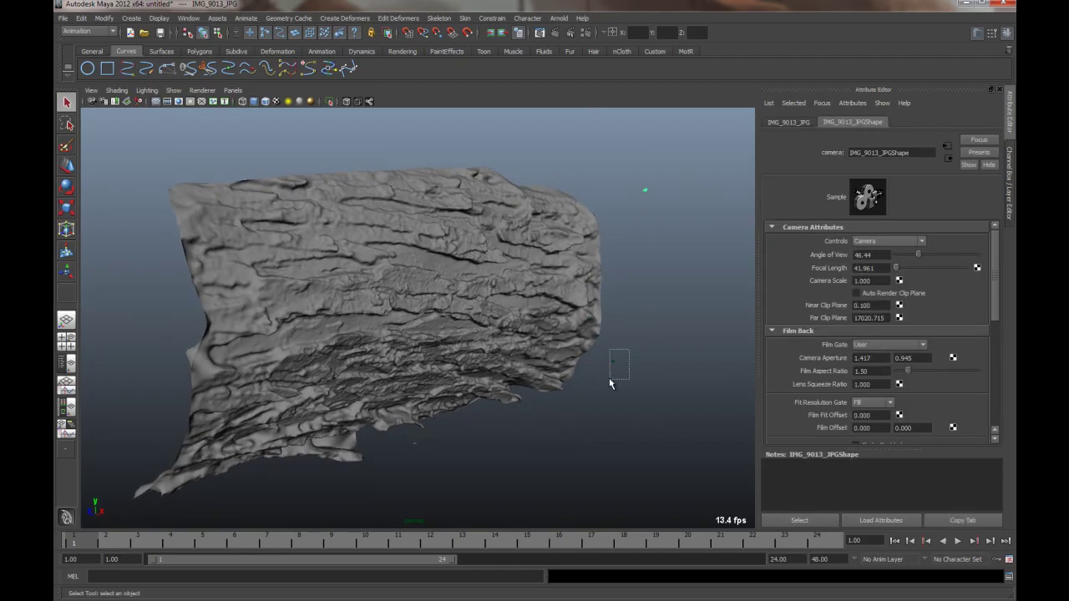
alt+drag(482, 415, 463, 393)
alt+right_drag(426, 374, 429, 366)
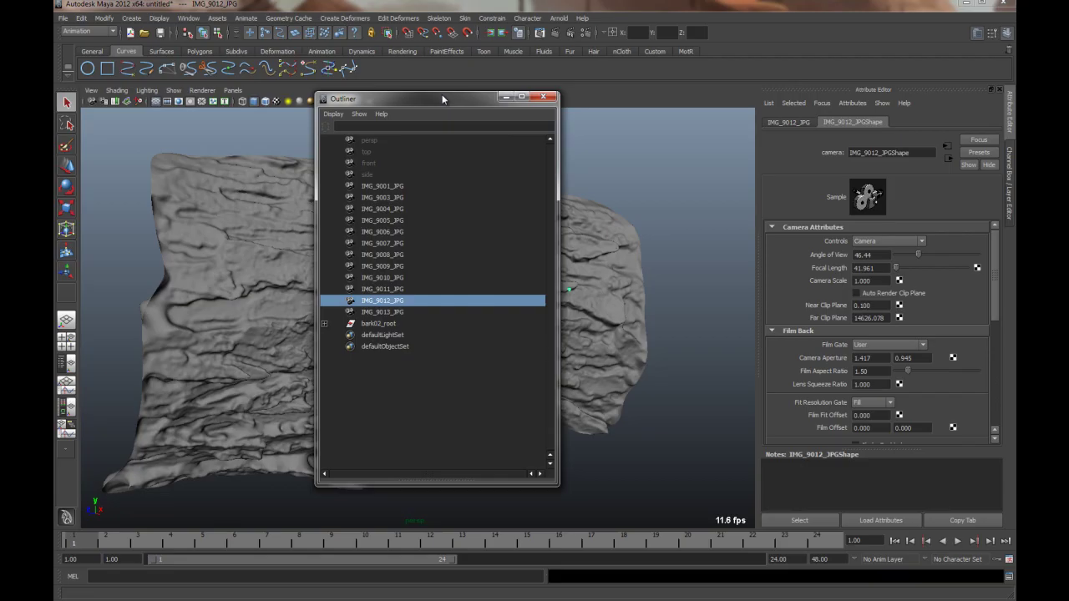
Combine the Texture_0, Texture_1 and Untextured meshes under bark02_root into a single polygon mesh.
drag(442, 99, 330, 26)
click(213, 250)
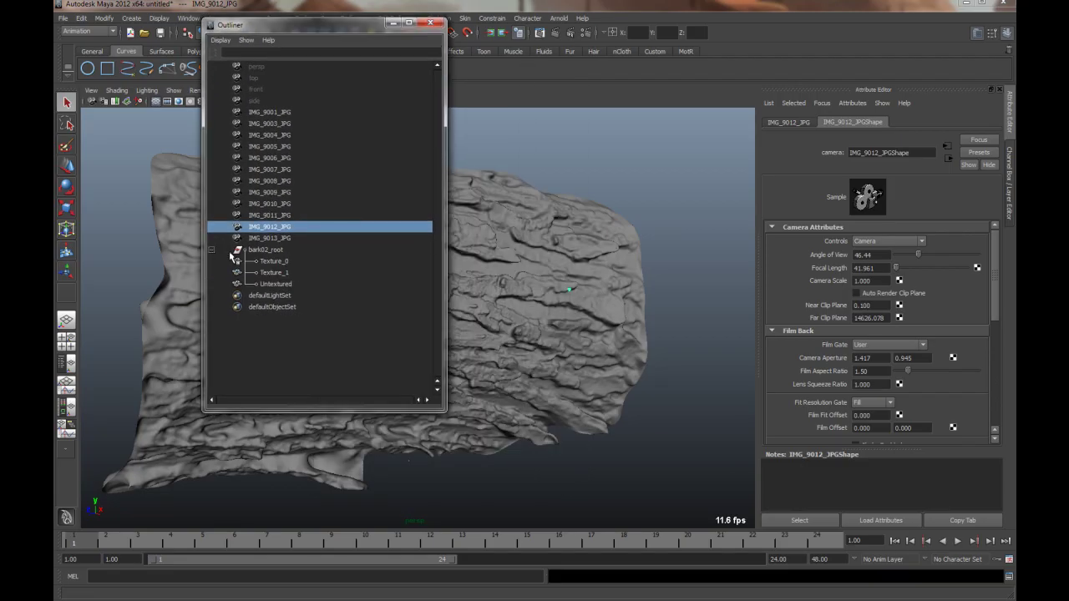
drag(265, 261, 270, 284)
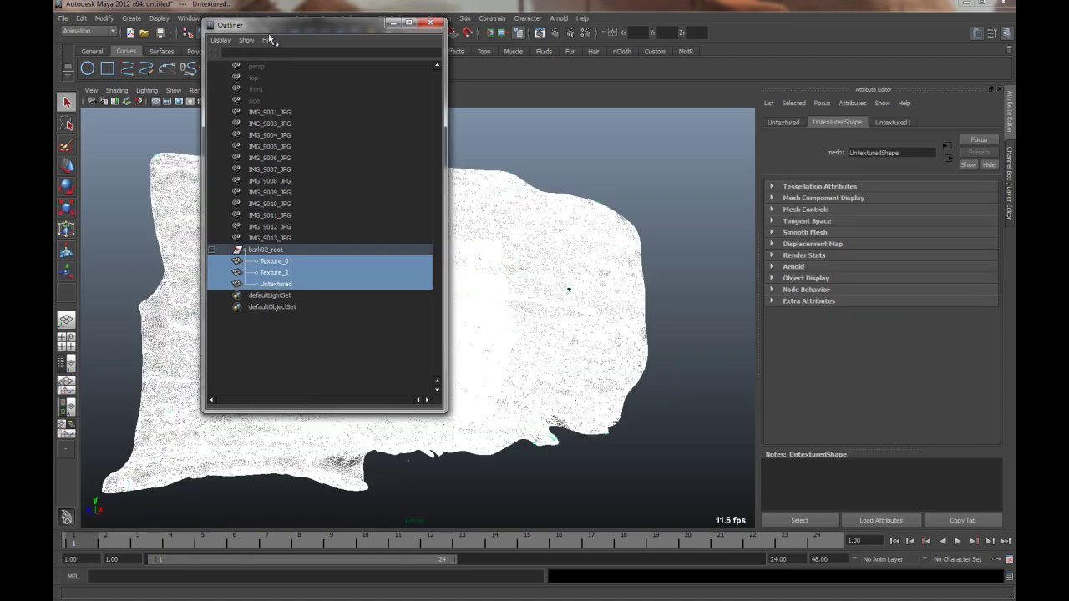
drag(275, 26, 259, 117)
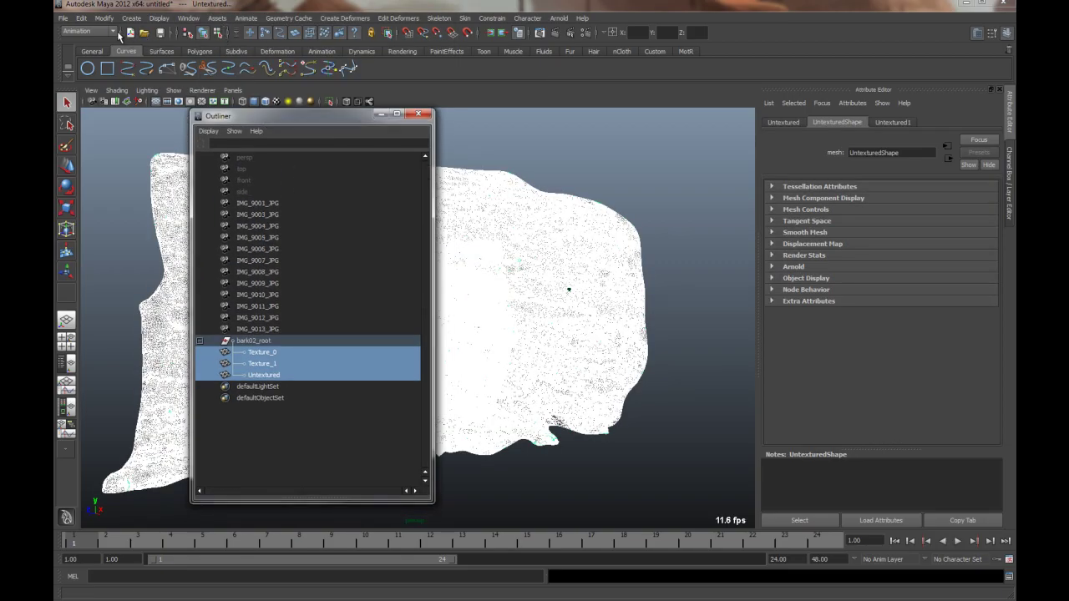
click(113, 32)
click(83, 50)
click(267, 18)
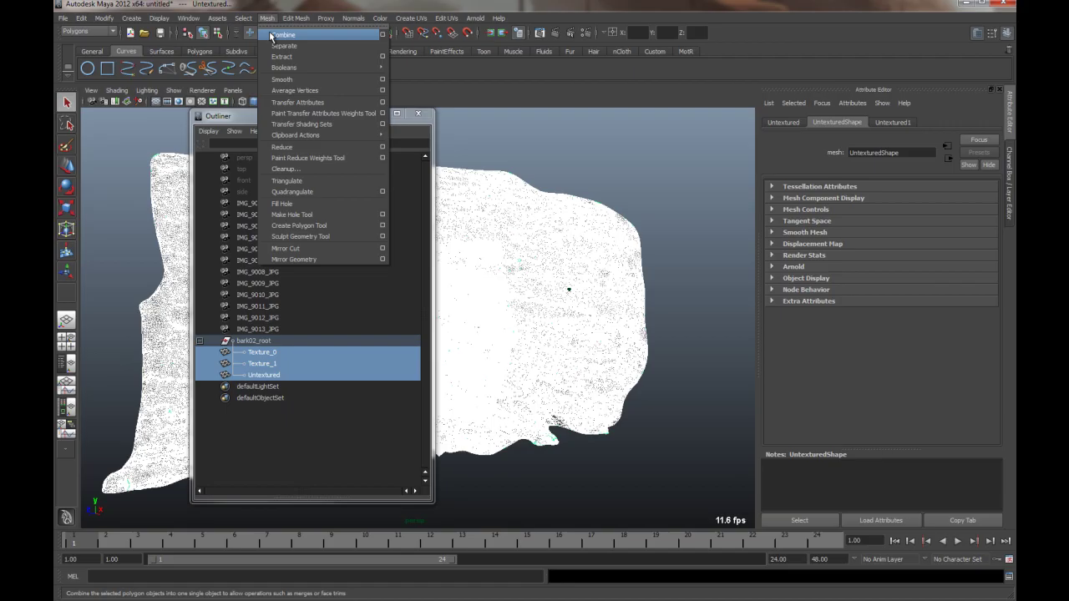
click(282, 35)
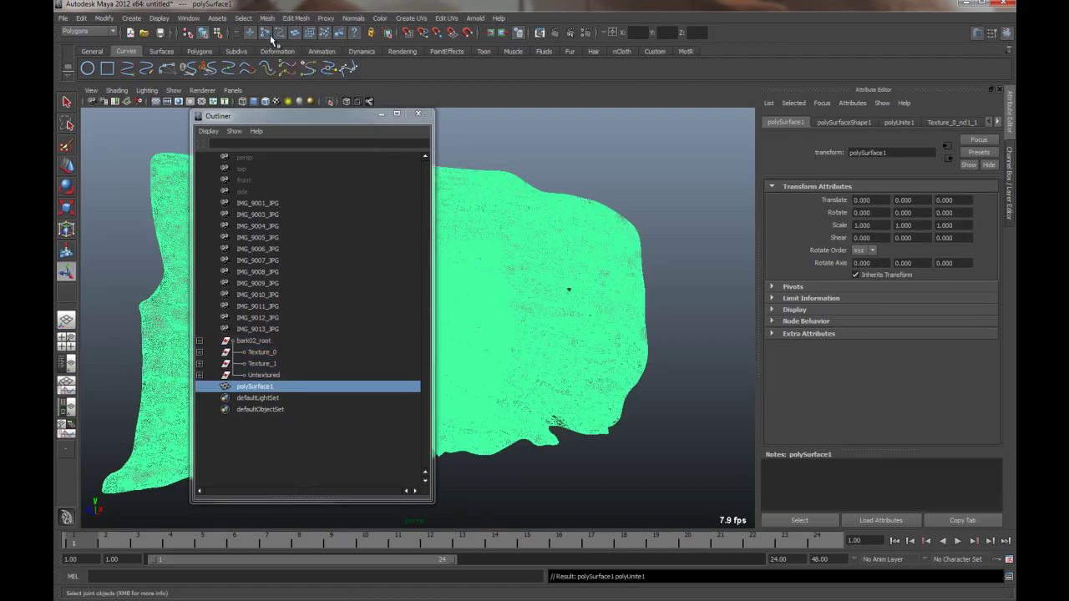
drag(365, 121, 55, 119)
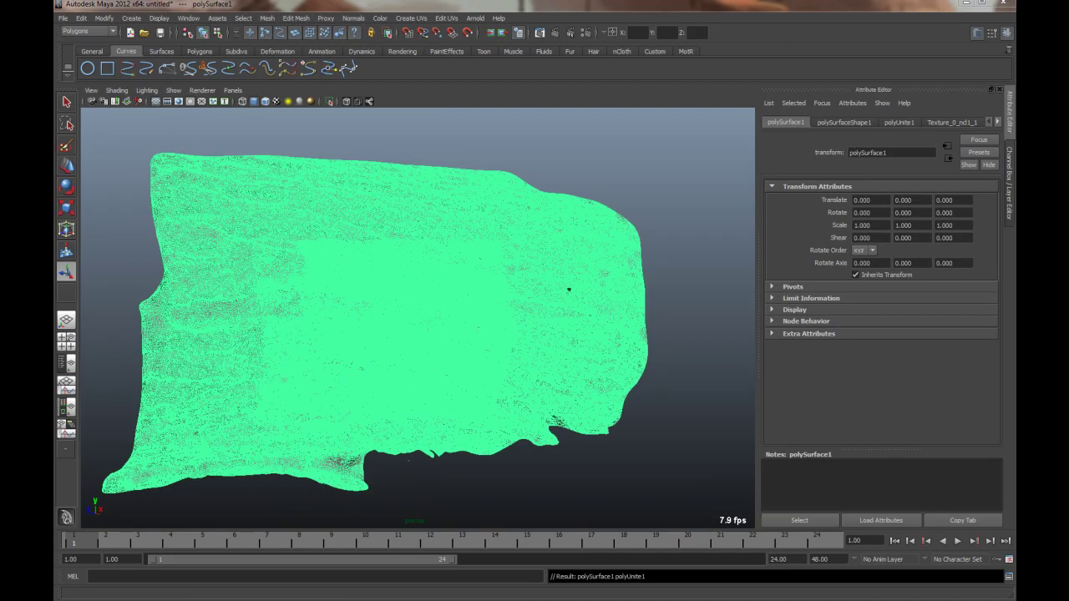
Merge all vertices of the combined bark mesh, return it to object mode and deselect it.
right_click(412, 240)
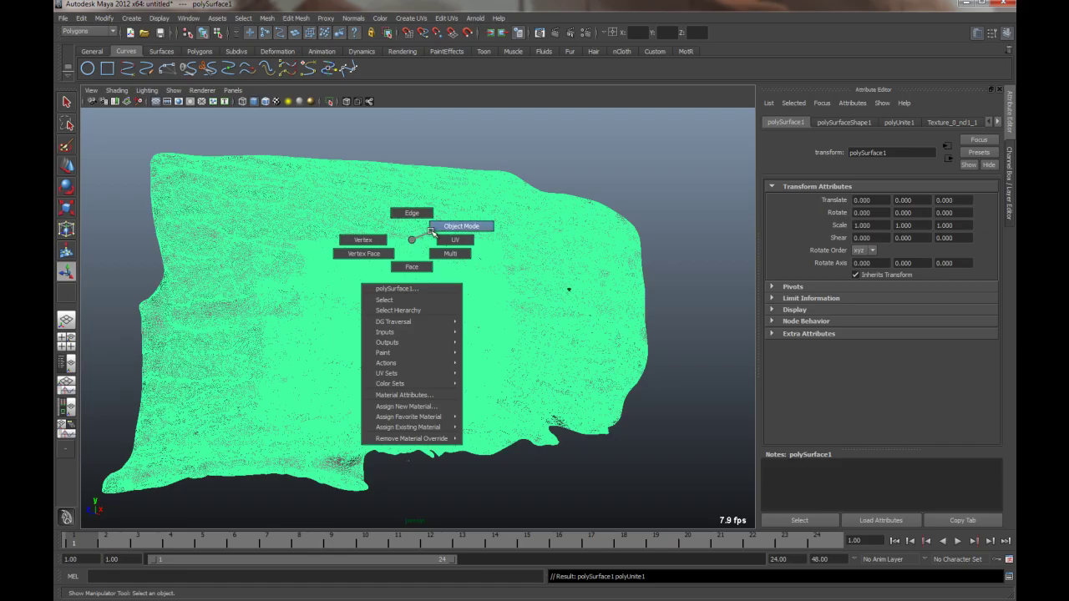
click(363, 239)
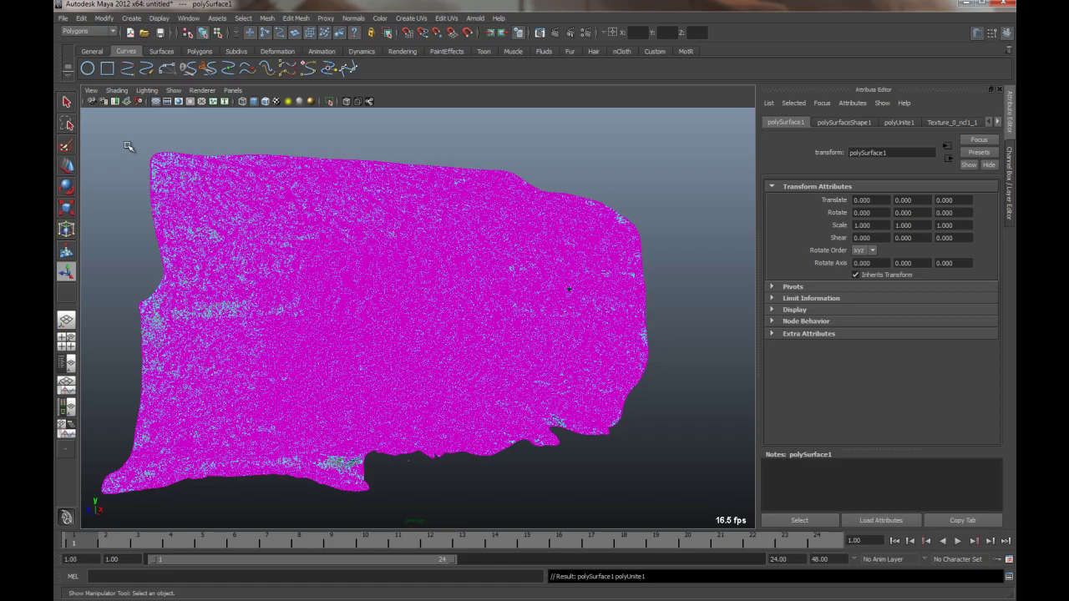
scroll(229, 266, down, 3)
scroll(329, 210, up, 3)
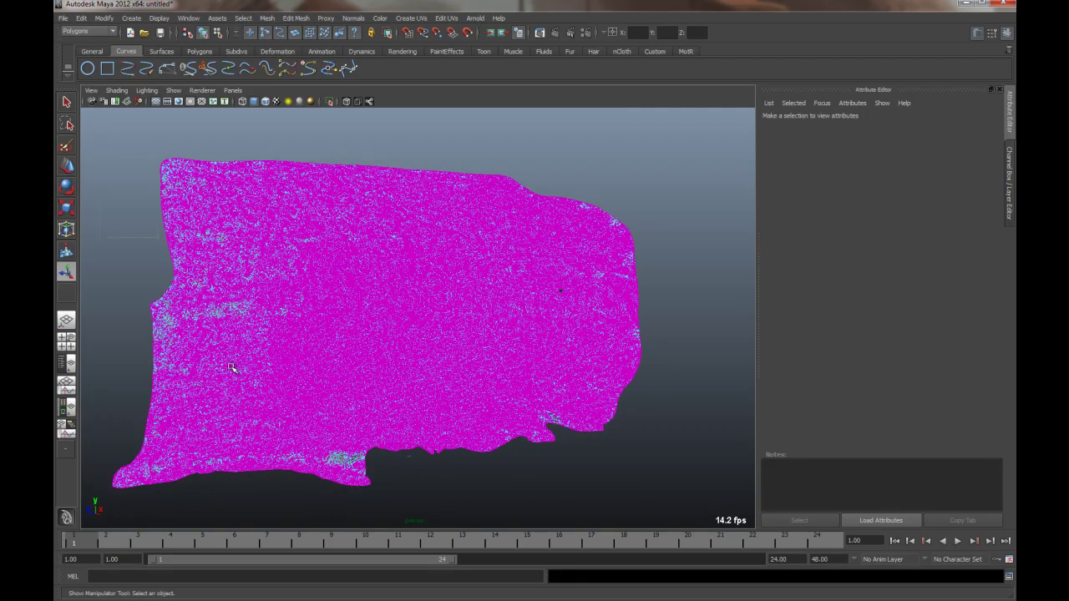
drag(100, 138, 660, 526)
click(267, 20)
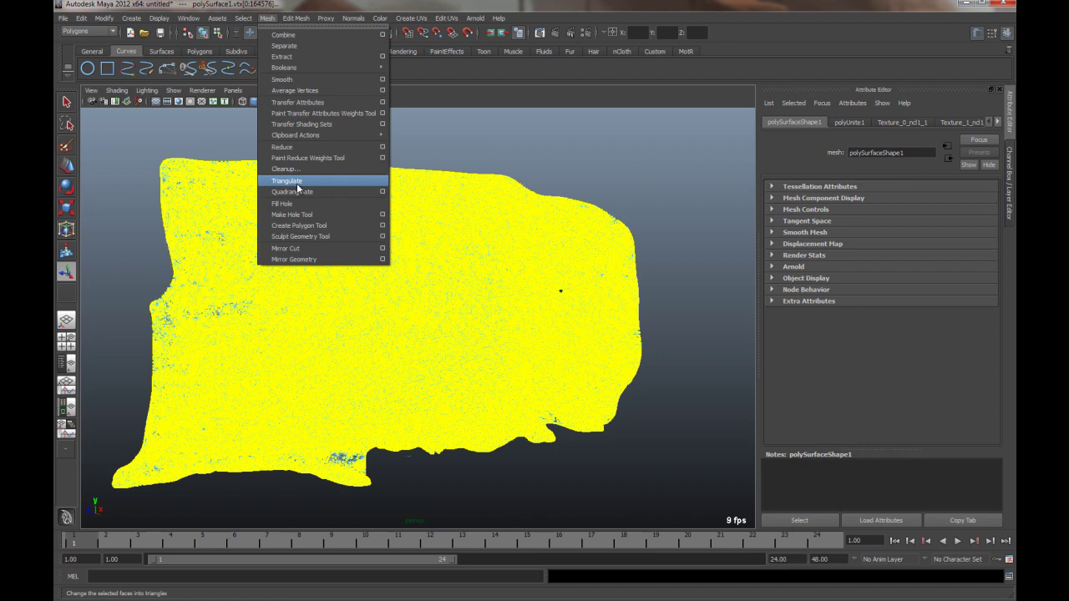
mouse_move(305, 28)
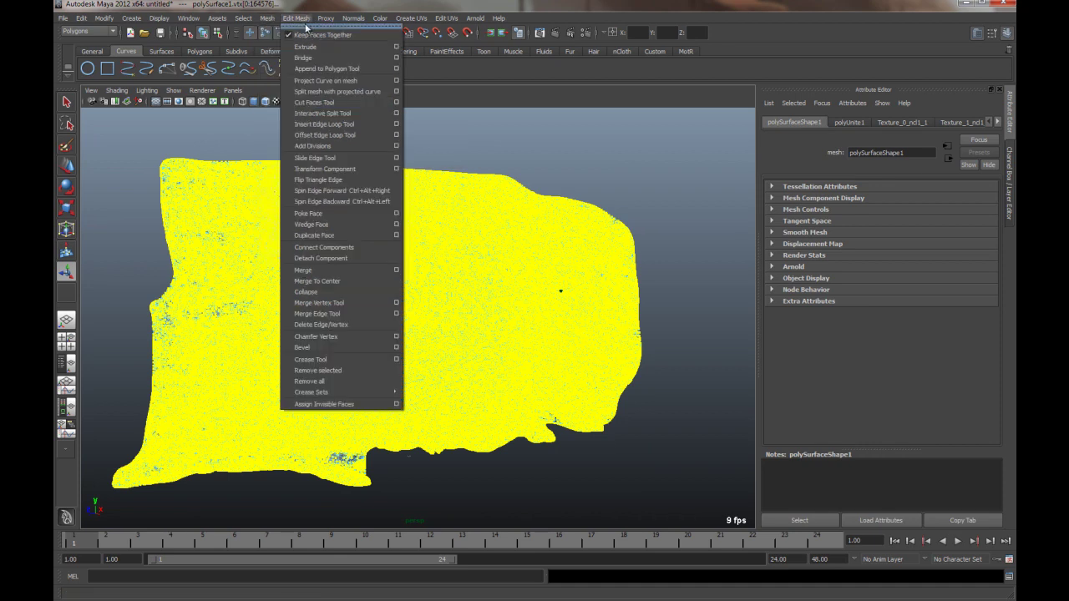
click(320, 278)
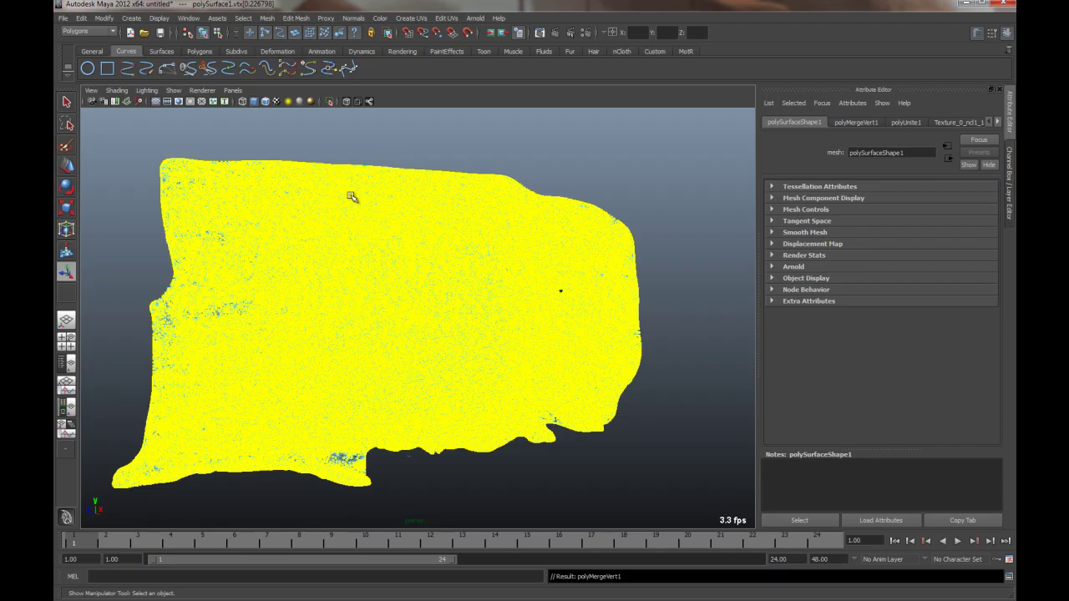
right_drag(352, 195, 368, 223)
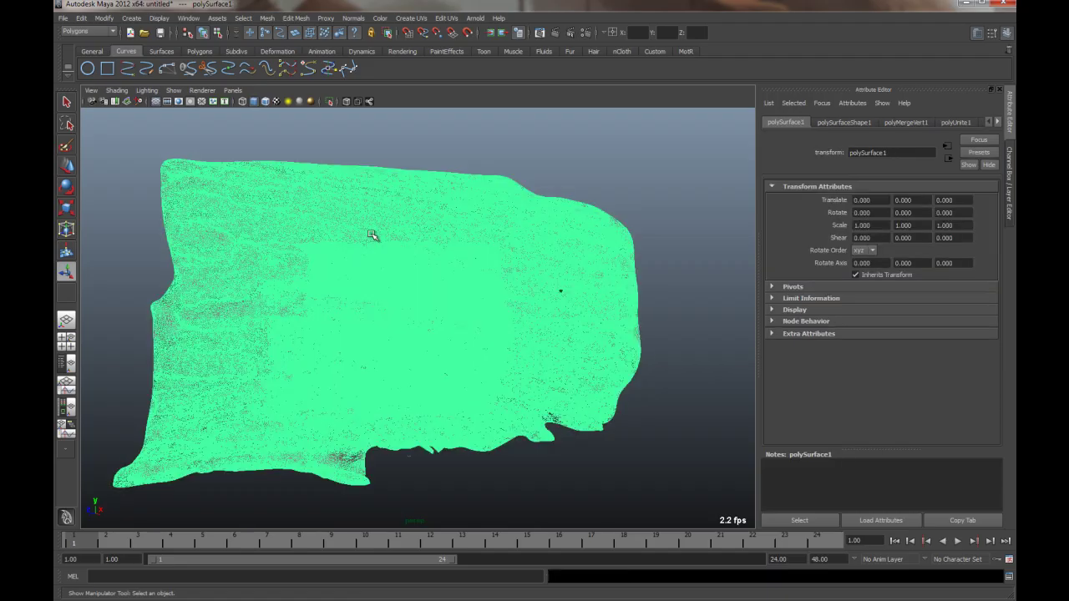
click(415, 140)
alt+drag(478, 227, 460, 226)
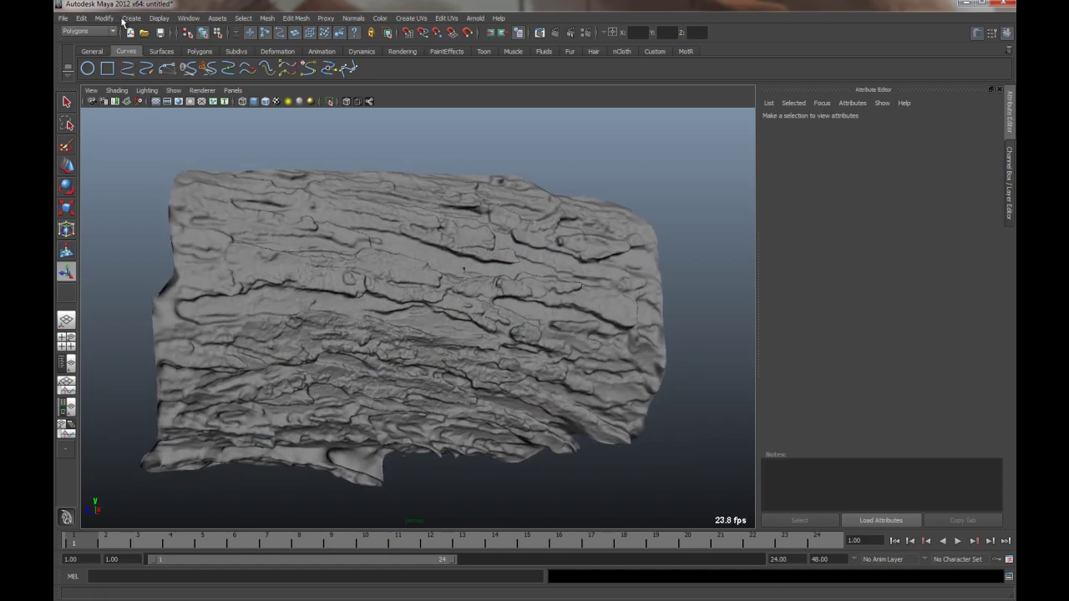
Open the displacePlane.mb scene and select the curved plane pPlane1 beneath the bark mesh.
click(380, 276)
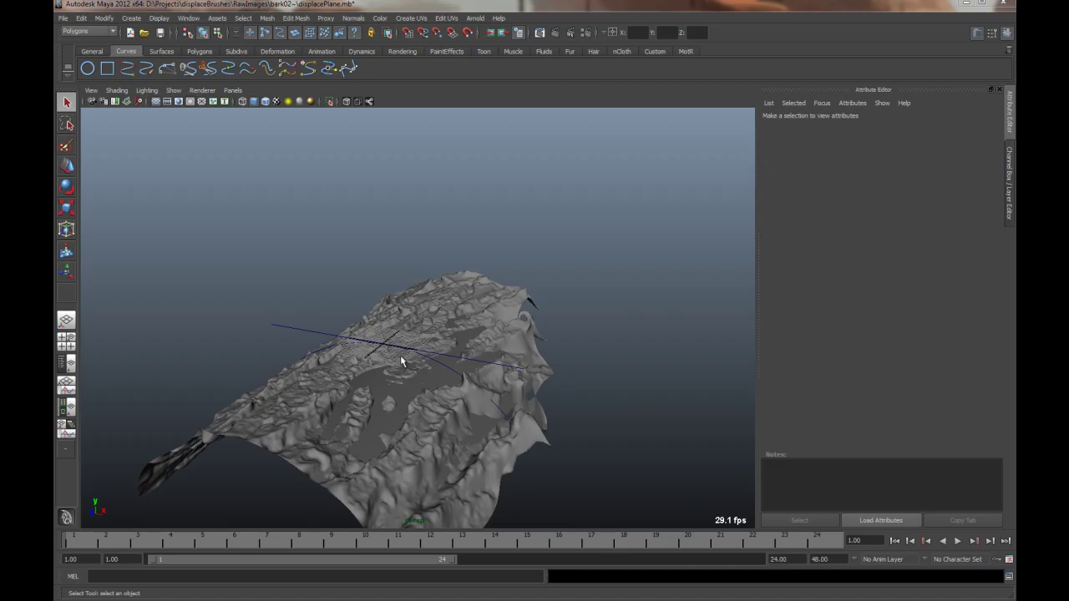
alt+drag(401, 361, 496, 285)
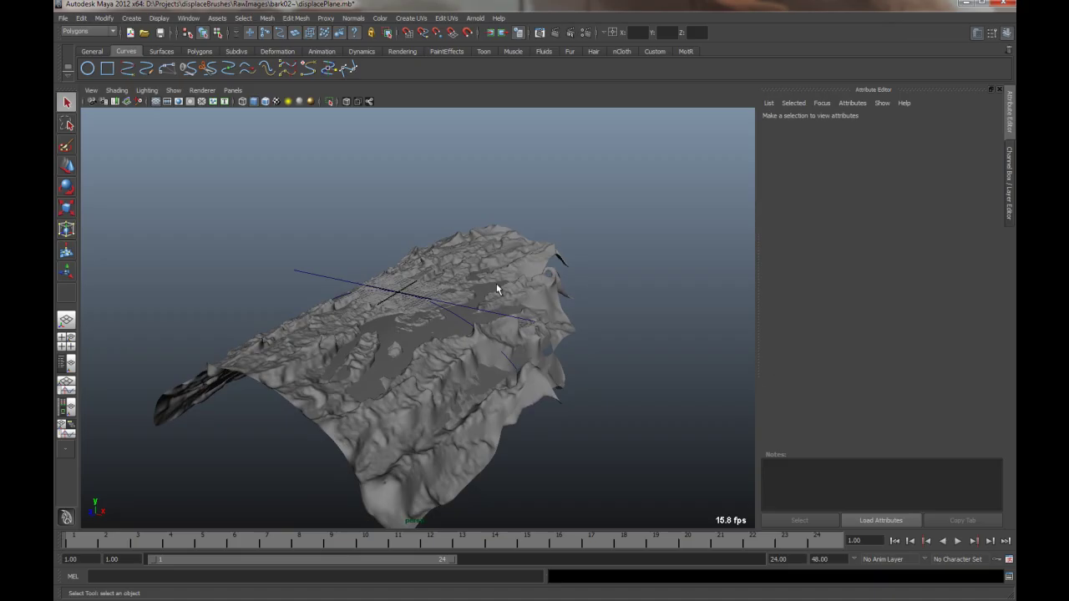
click(358, 307)
alt+right_drag(358, 308, 525, 317)
alt+drag(525, 318, 464, 272)
click(464, 276)
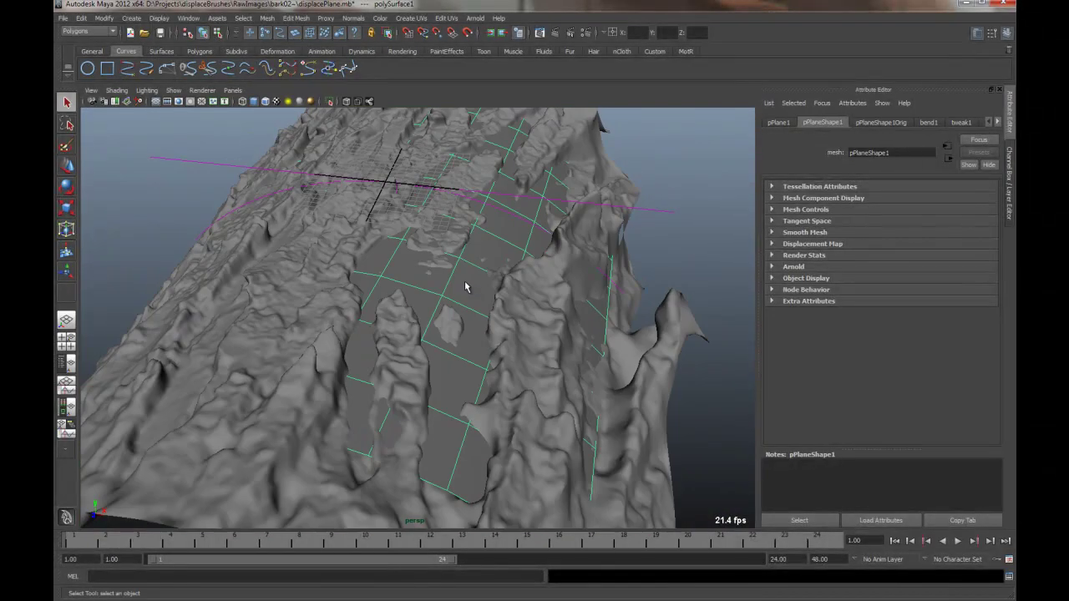
alt+right_drag(620, 309, 429, 314)
alt+drag(429, 314, 468, 291)
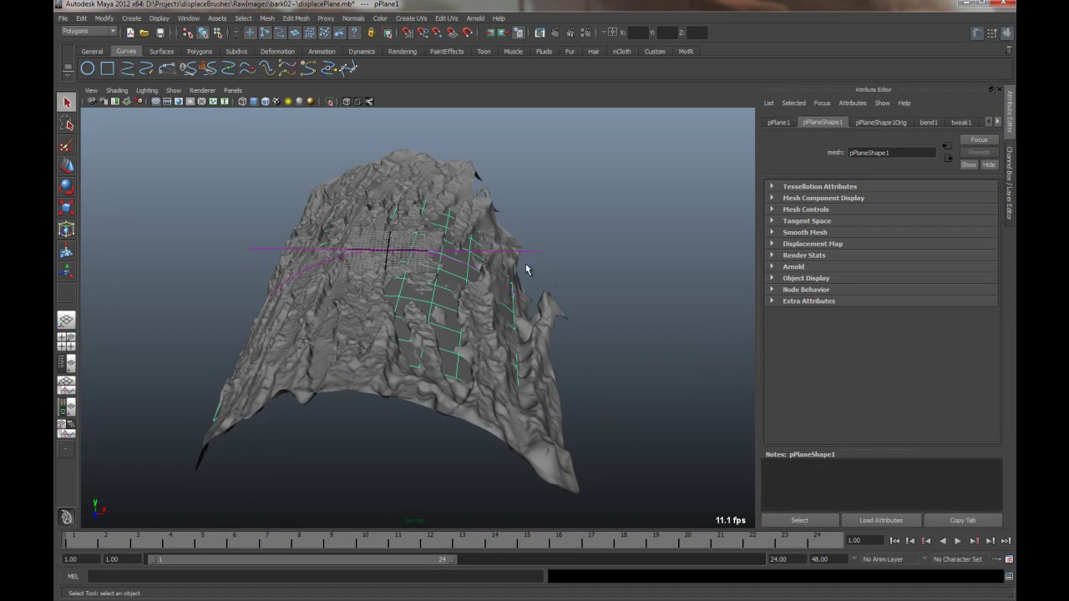
Select the plane's bend deformer handle and compare the plane's curvature with the bark in the four-view layout.
click(490, 286)
alt+drag(495, 294, 448, 289)
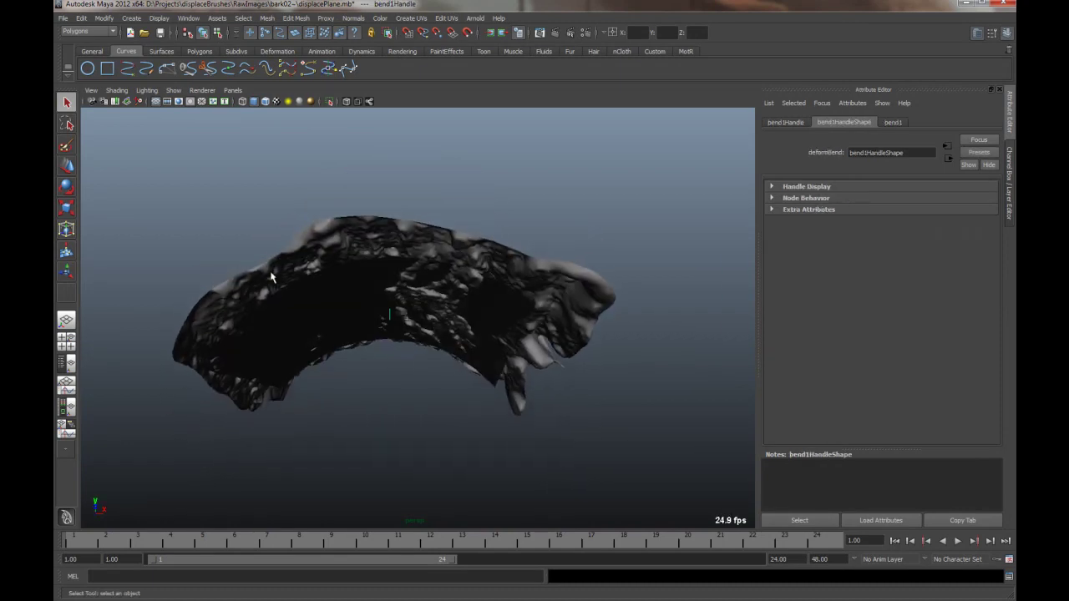
key(space)
alt+drag(563, 268, 496, 253)
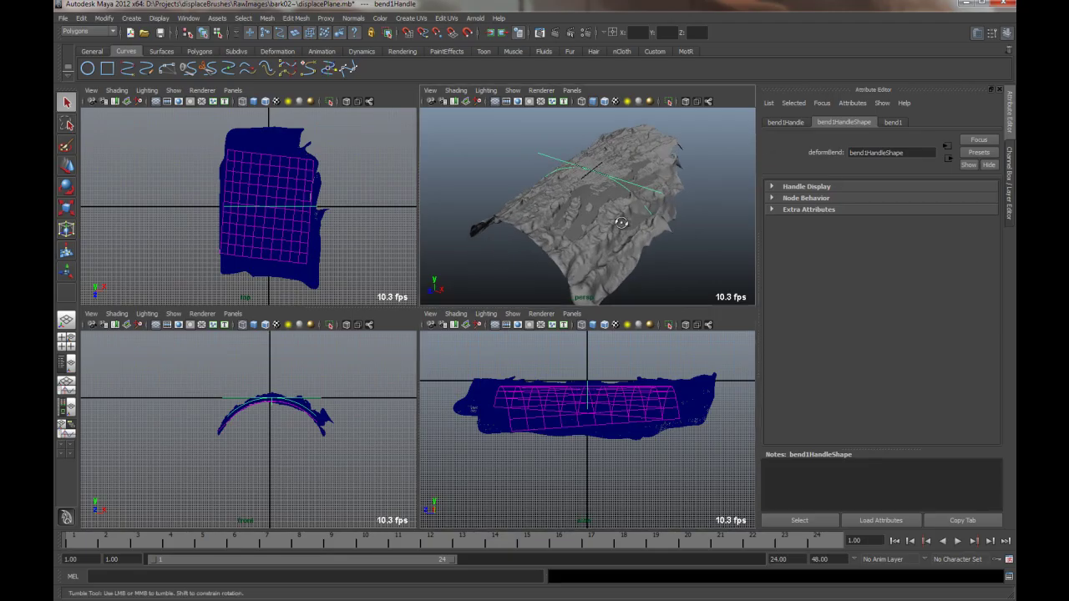
alt+drag(620, 220, 598, 225)
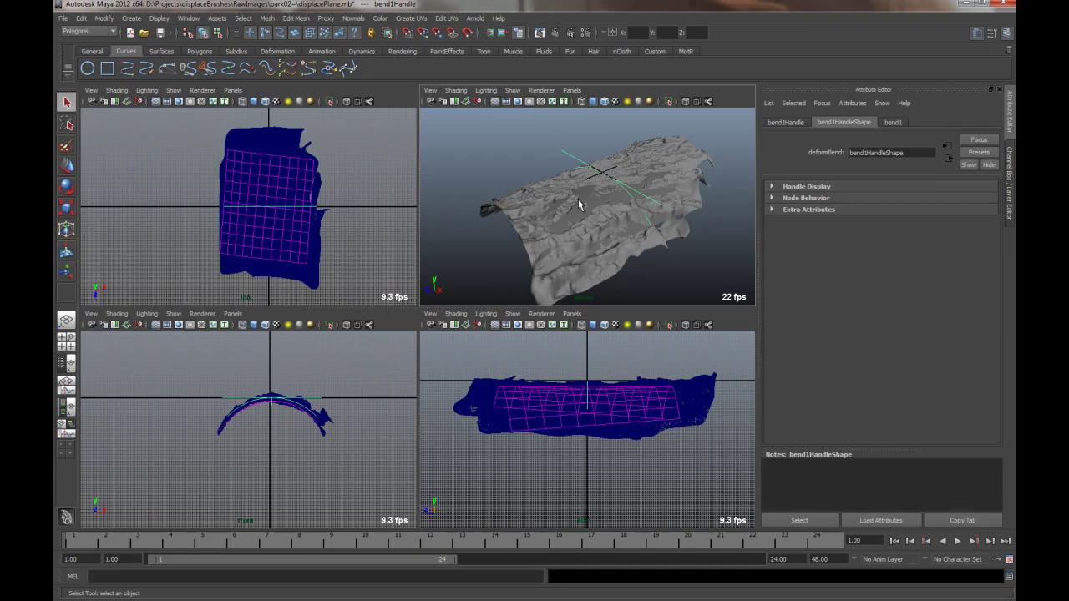
alt+drag(547, 210, 628, 163)
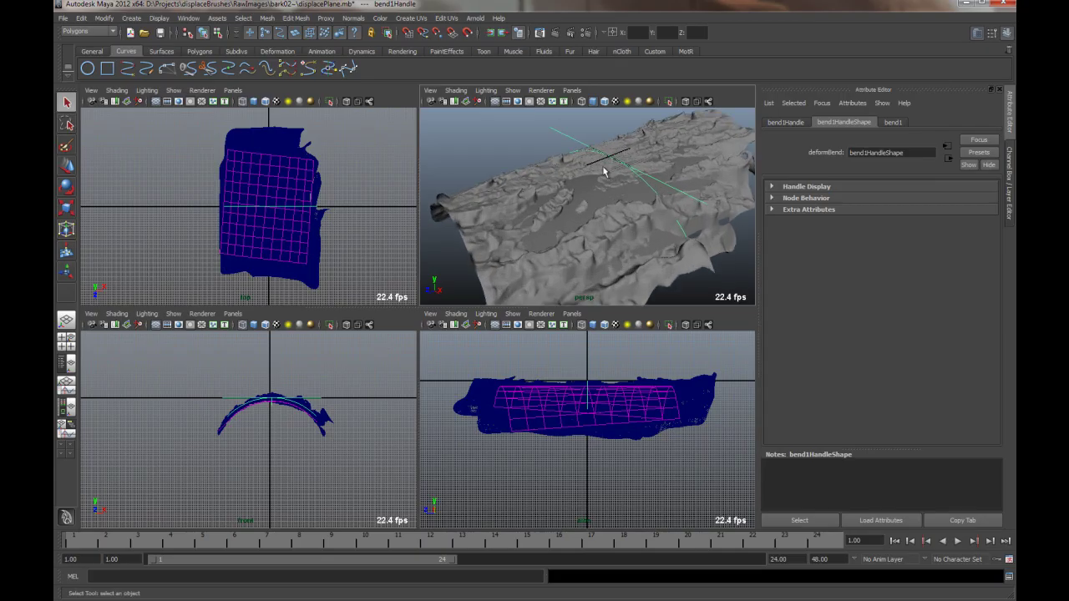
Select the bark mesh and then the plane separately to examine how they overlap in all views.
click(703, 135)
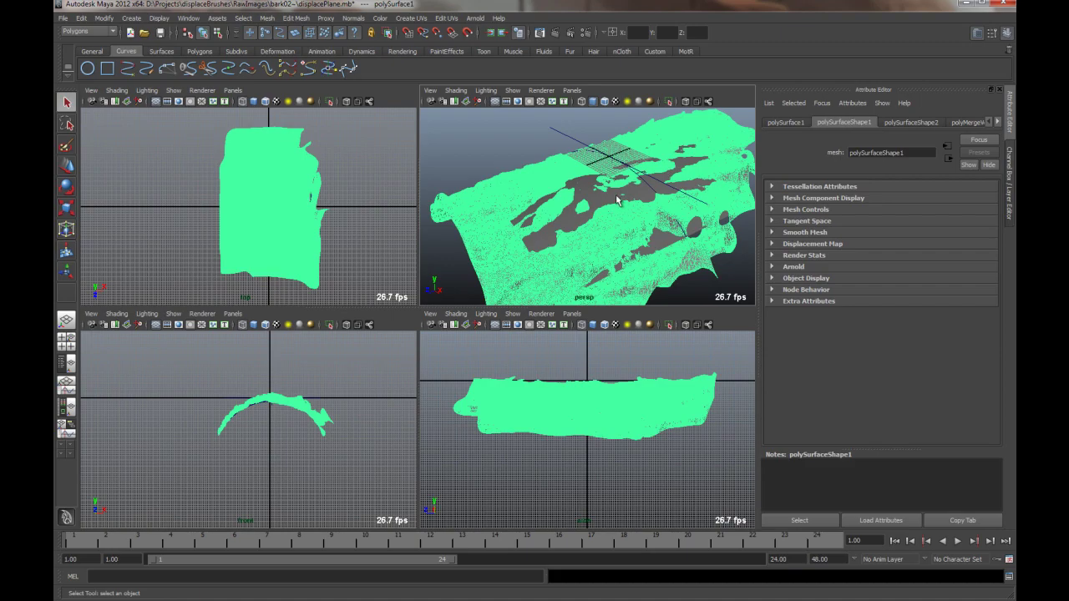
click(587, 231)
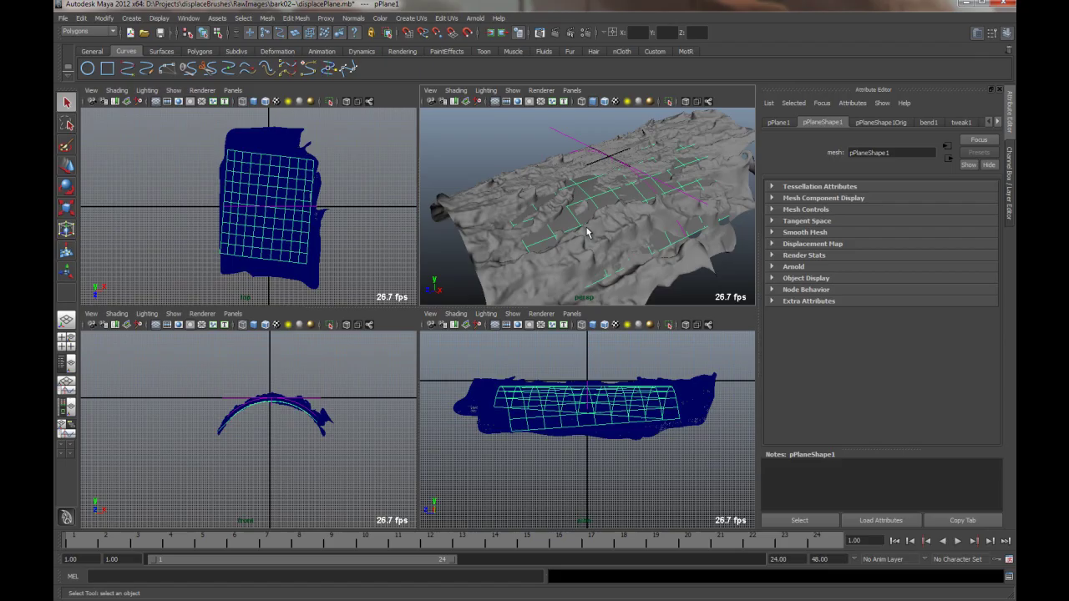
alt+drag(587, 232, 605, 217)
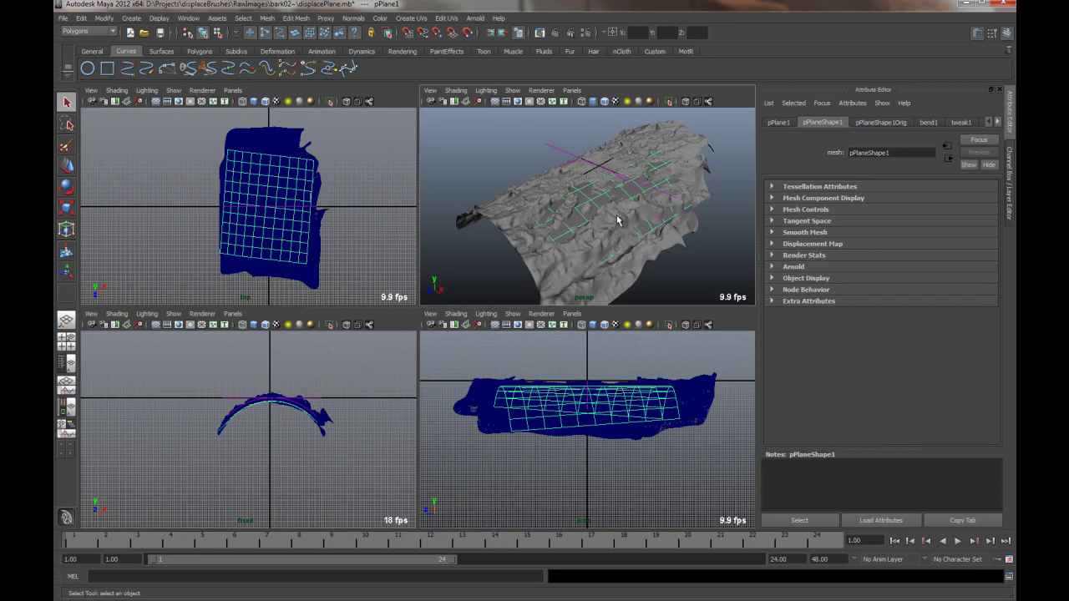
alt+middle_drag(604, 222, 591, 212)
alt+drag(592, 214, 594, 204)
Select the bark mesh and the plane together and delete their construction history.
drag(496, 251, 553, 222)
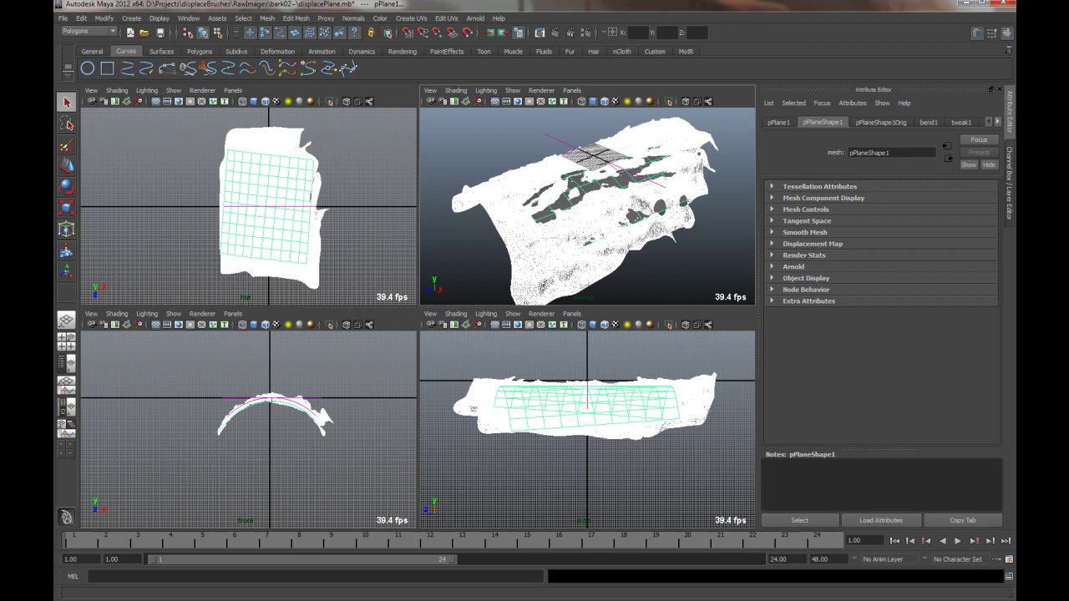
click(543, 212)
drag(465, 255, 544, 204)
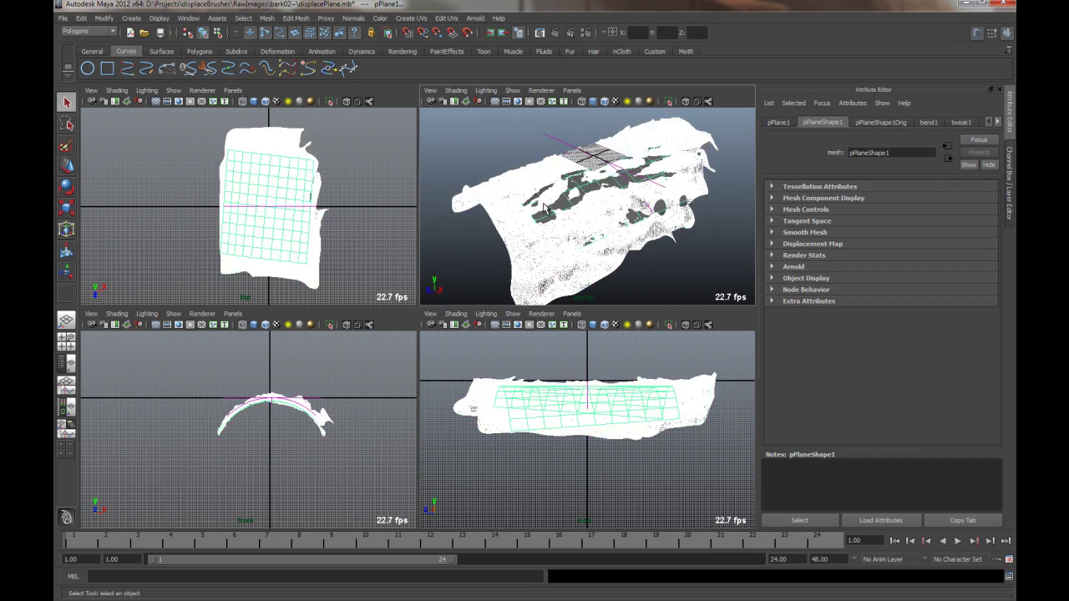
click(81, 18)
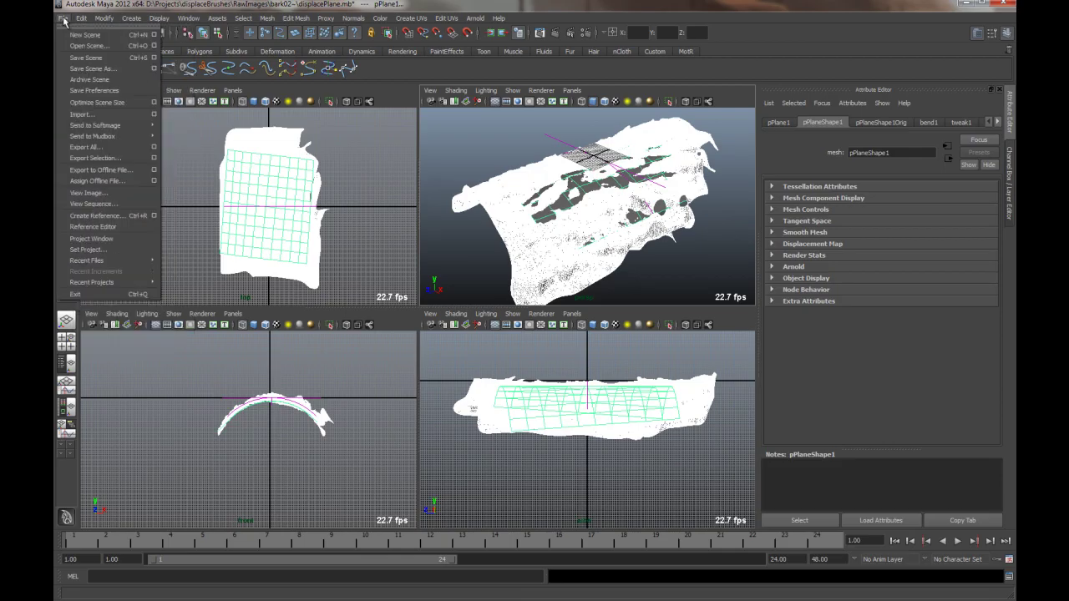
mouse_move(93, 16)
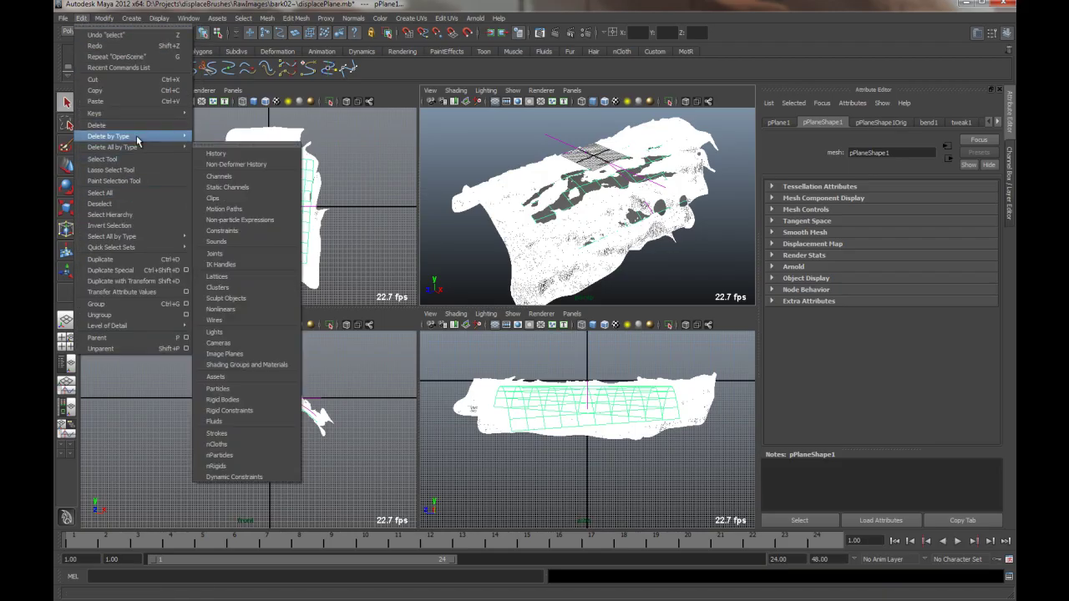
mouse_move(139, 136)
click(240, 144)
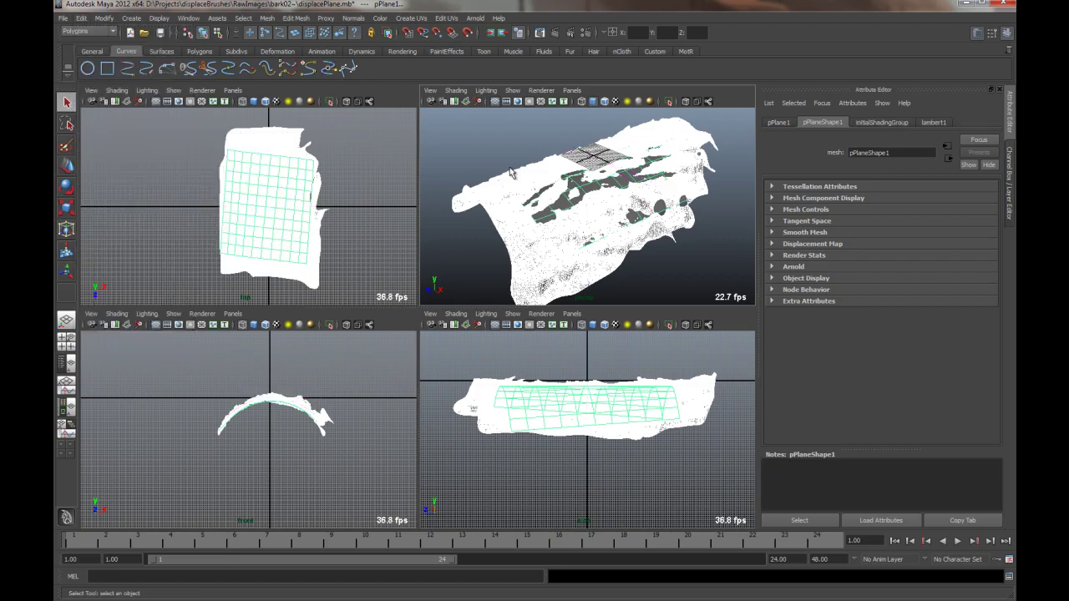
Send the selected bark mesh and plane to Mudbox as a new scene and switch to Mudbox.
click(432, 249)
drag(538, 195, 535, 193)
click(65, 18)
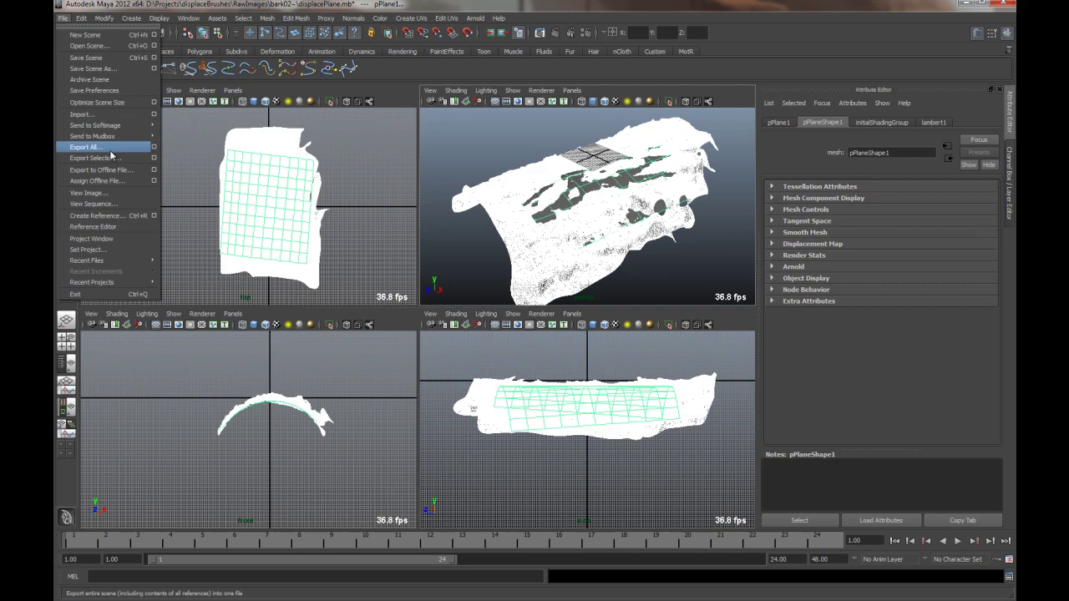
mouse_move(114, 136)
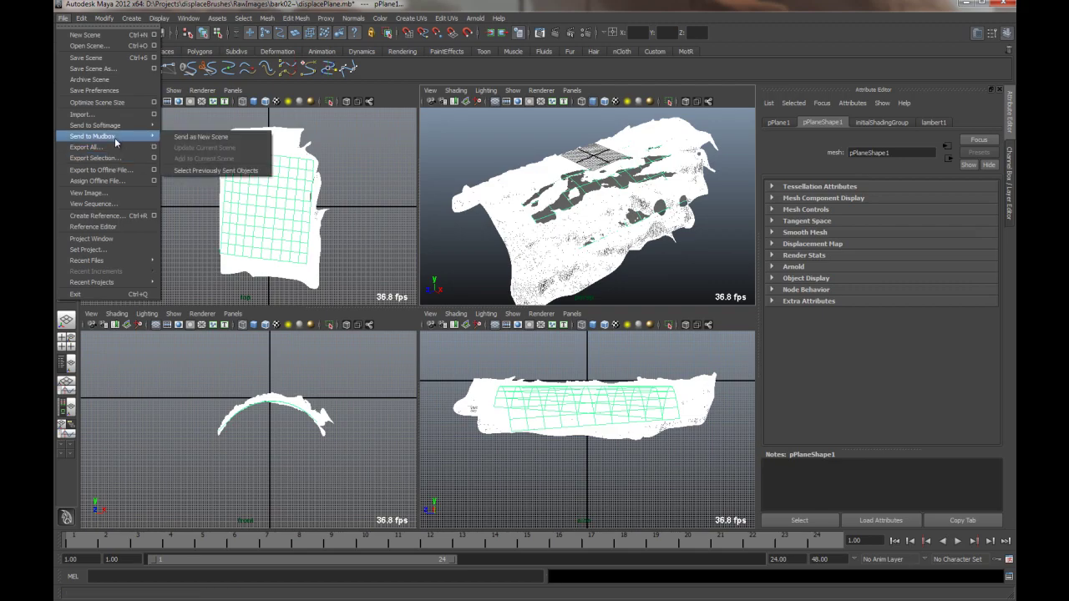
click(192, 137)
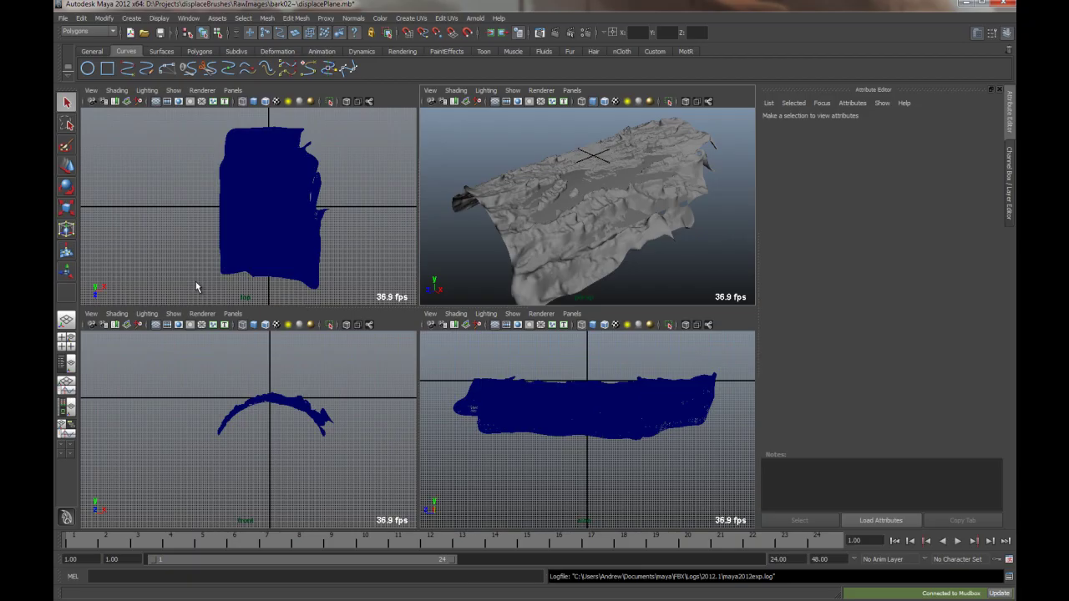
click(964, 3)
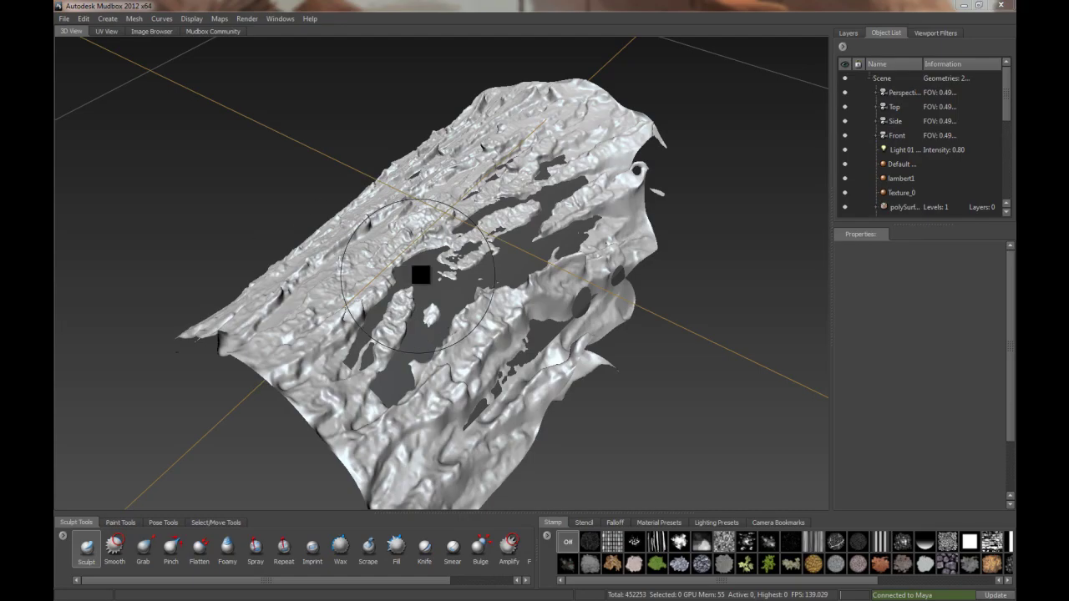
Hide pPlane1 and examine the bark mesh on its own from several angles.
mouse_move(446, 266)
alt+mouse_down()
mouse_move(427, 270)
mouse_move(441, 267)
alt+mouse_up()
mouse_move(442, 267)
alt+right_down()
mouse_move(501, 276)
mouse_move(492, 269)
alt+right_up()
mouse_move(478, 267)
alt+mouse_down()
mouse_move(384, 241)
mouse_move(486, 256)
mouse_move(473, 277)
mouse_move(496, 276)
mouse_move(475, 276)
mouse_move(494, 214)
alt+mouse_up()
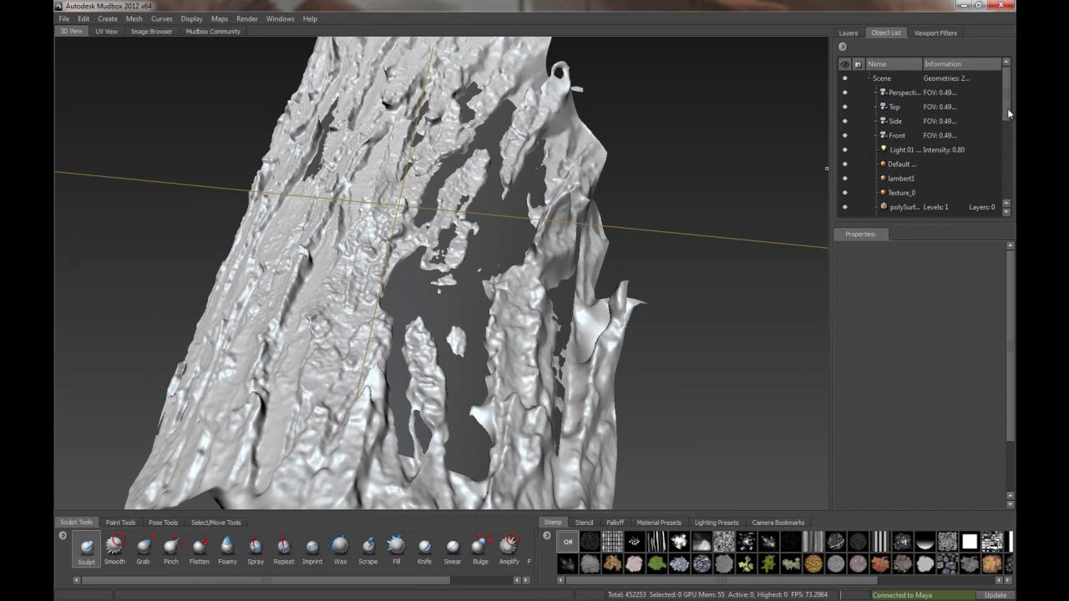
drag(1007, 113, 1005, 144)
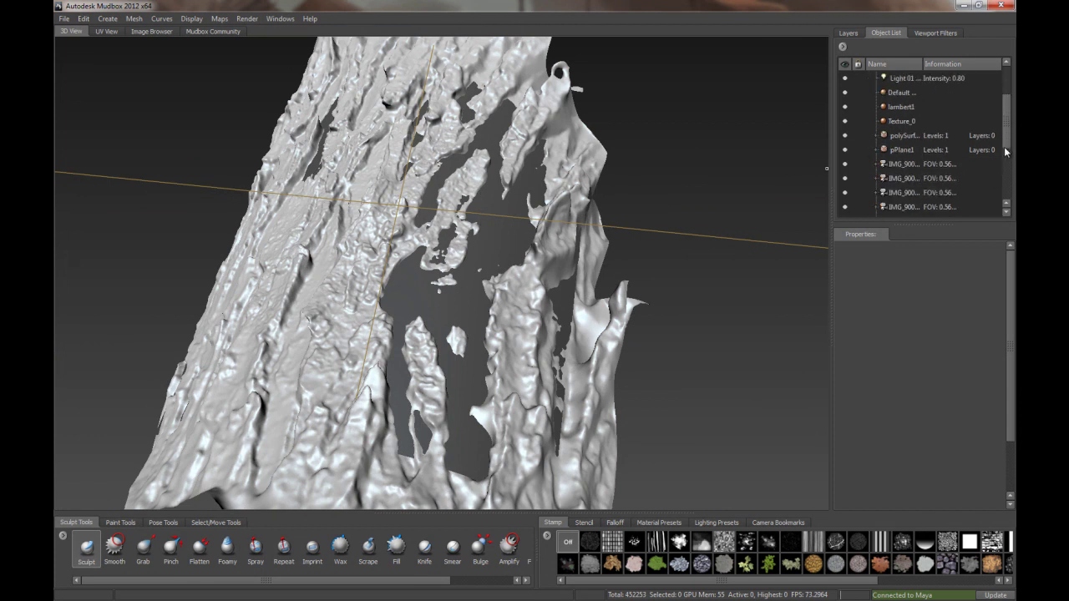
click(844, 150)
mouse_move(492, 258)
alt+mouse_down()
mouse_move(409, 258)
mouse_move(446, 289)
mouse_move(525, 276)
mouse_move(440, 248)
alt+mouse_up()
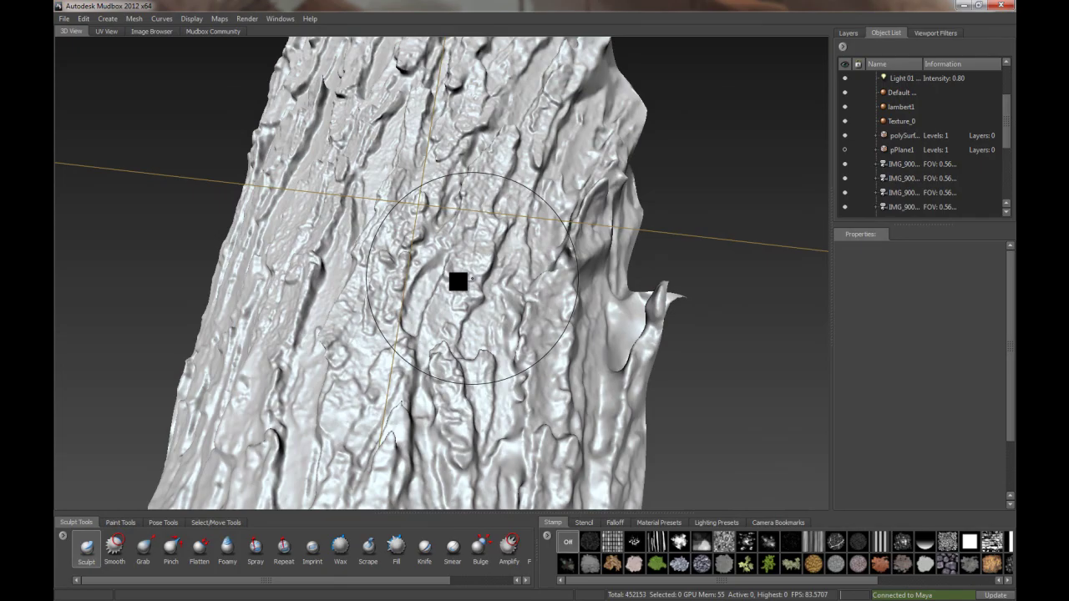
mouse_move(462, 288)
alt+mouse_down()
mouse_move(413, 248)
mouse_move(396, 262)
mouse_move(451, 292)
mouse_move(392, 279)
mouse_move(411, 294)
mouse_move(757, 233)
alt+mouse_up()
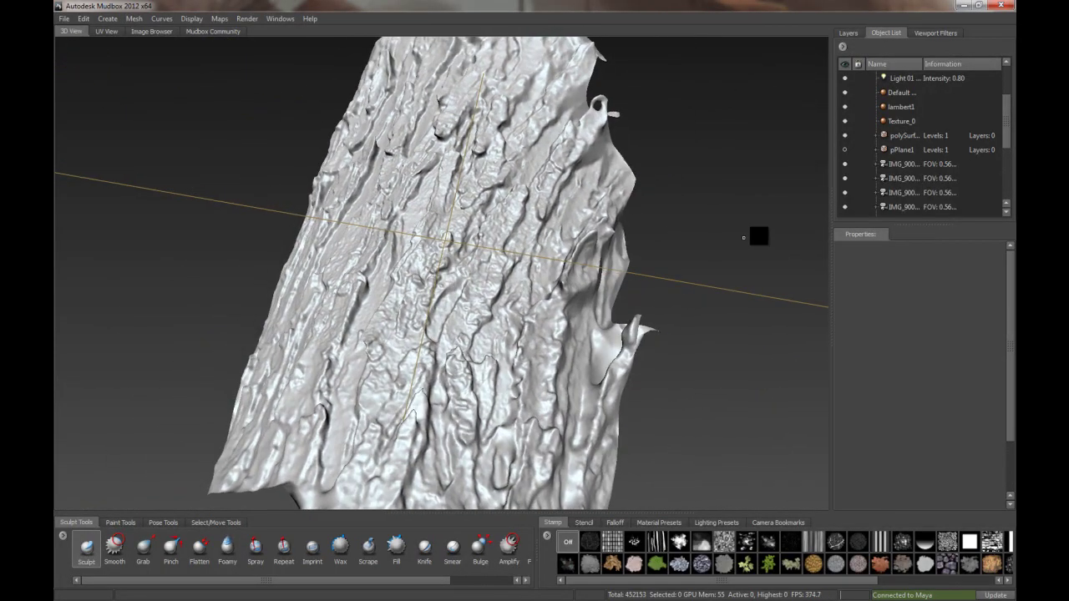
Show pPlane1 again and examine where it intersects the bark surface.
mouse_move(1005, 127)
mouse_down()
mouse_move(993, 190)
mouse_move(1002, 108)
mouse_up()
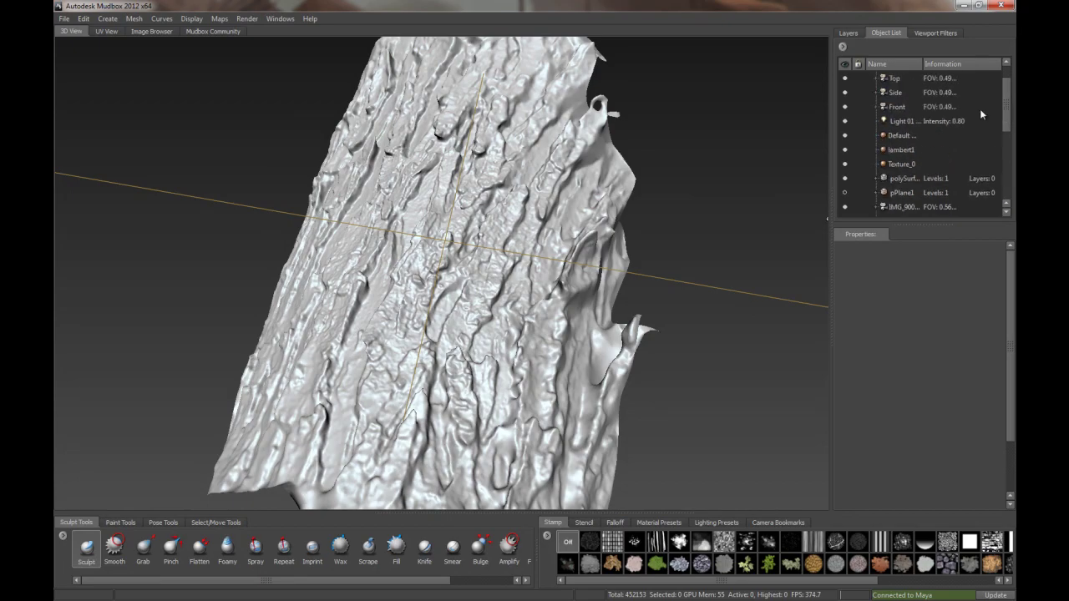
click(844, 192)
alt+drag(706, 203, 294, 114)
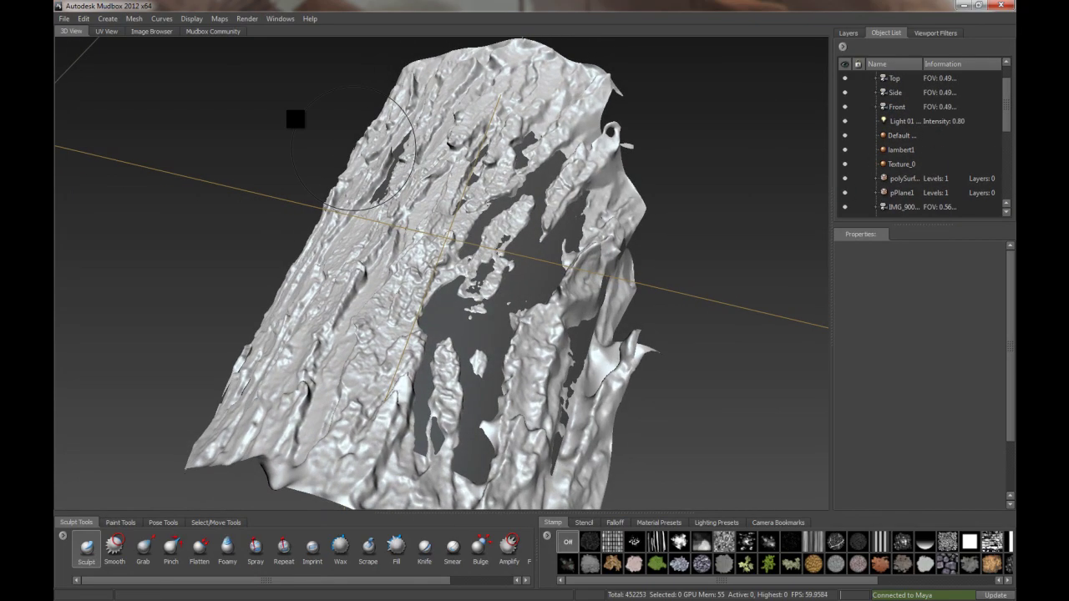
Create a new texture map extraction operation and choose Displacement Map as the map to generate.
click(219, 18)
mouse_move(251, 32)
click(338, 32)
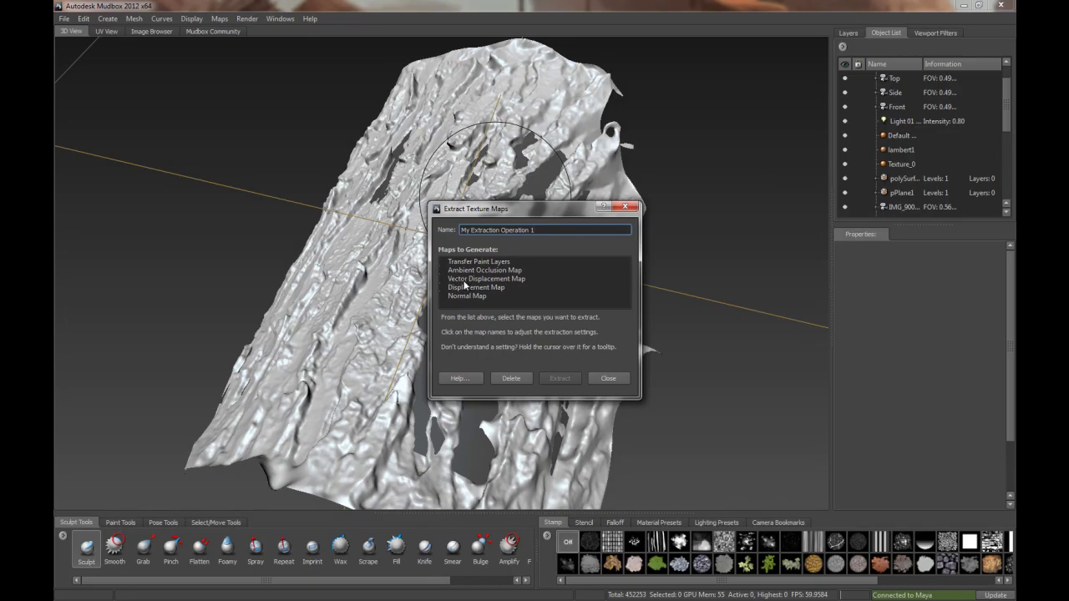
drag(486, 212, 433, 37)
click(410, 113)
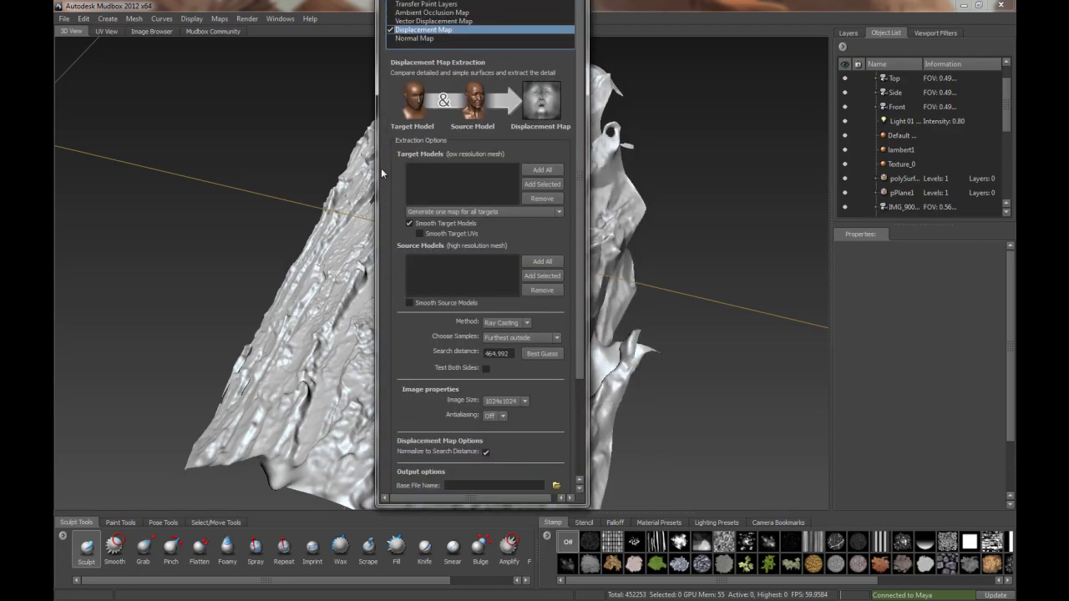
Set pPlane1 as the only target model and polySurface1 as the only source model for the extraction.
click(541, 170)
click(541, 261)
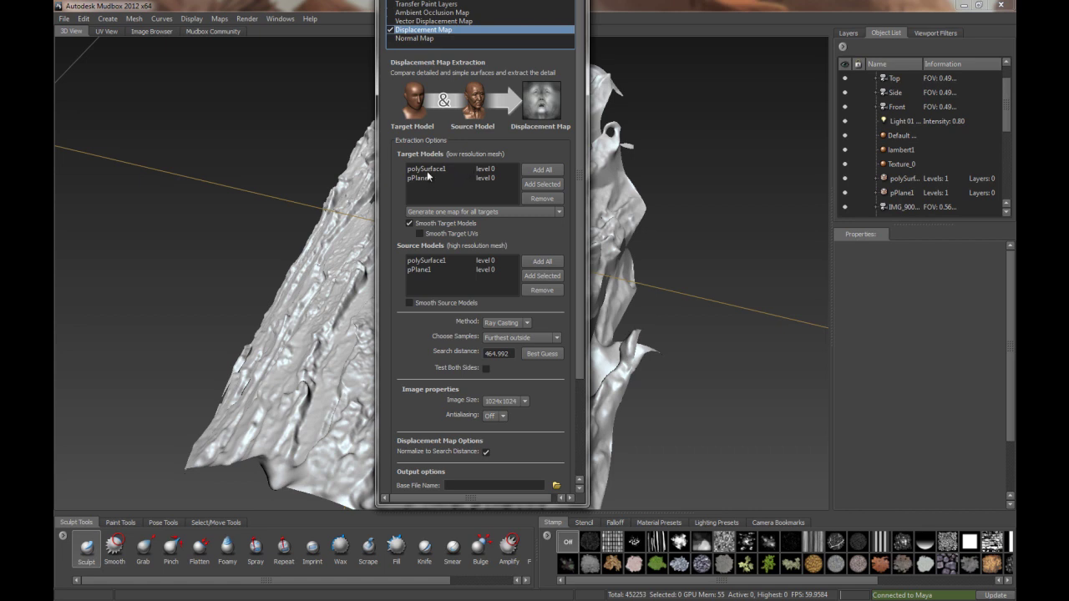
click(418, 269)
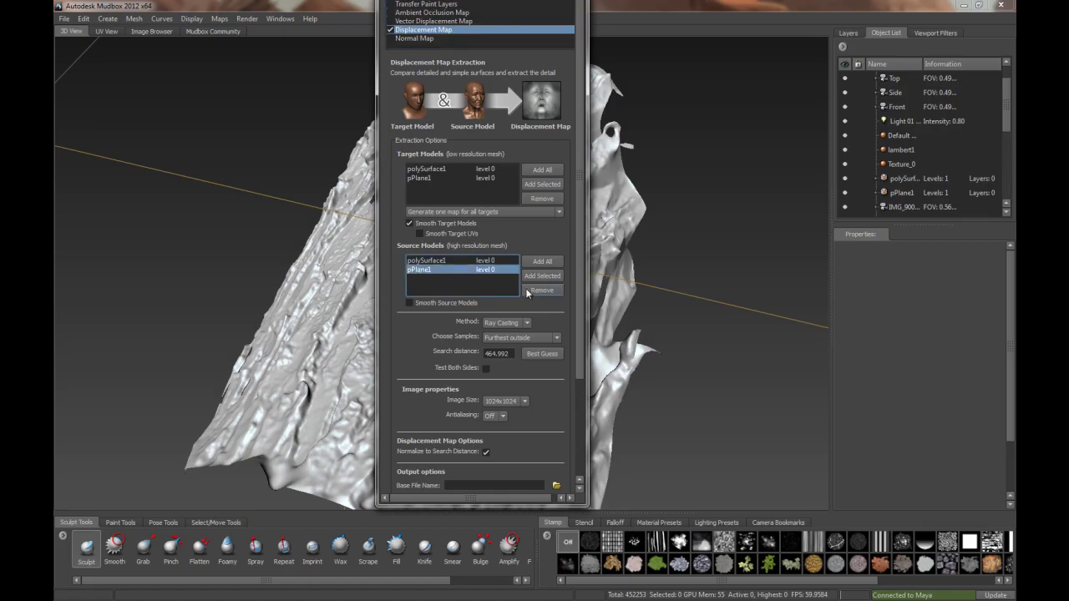
click(534, 291)
click(437, 171)
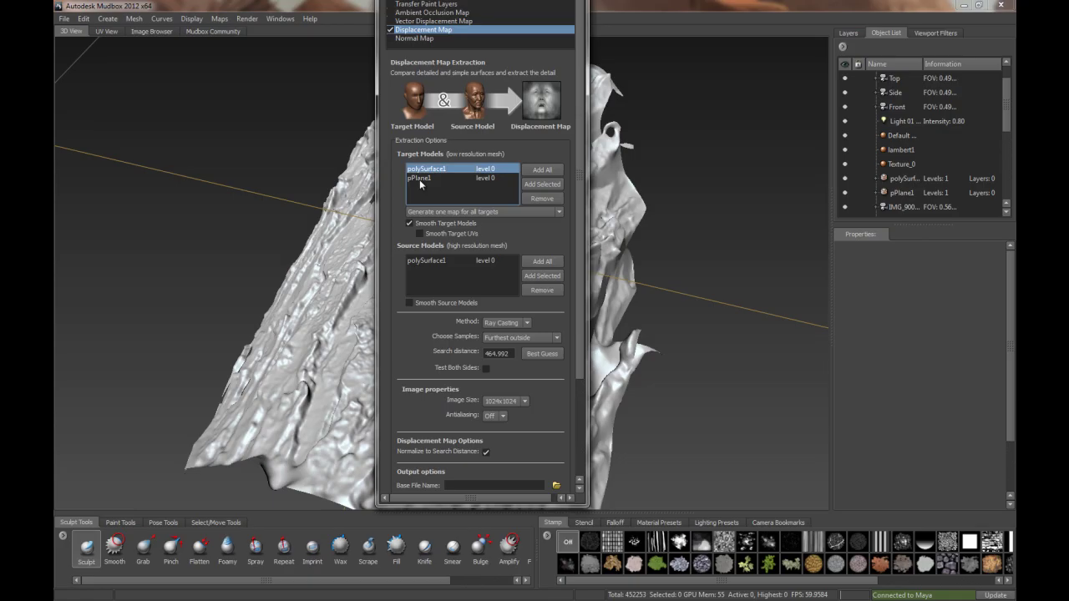
click(538, 199)
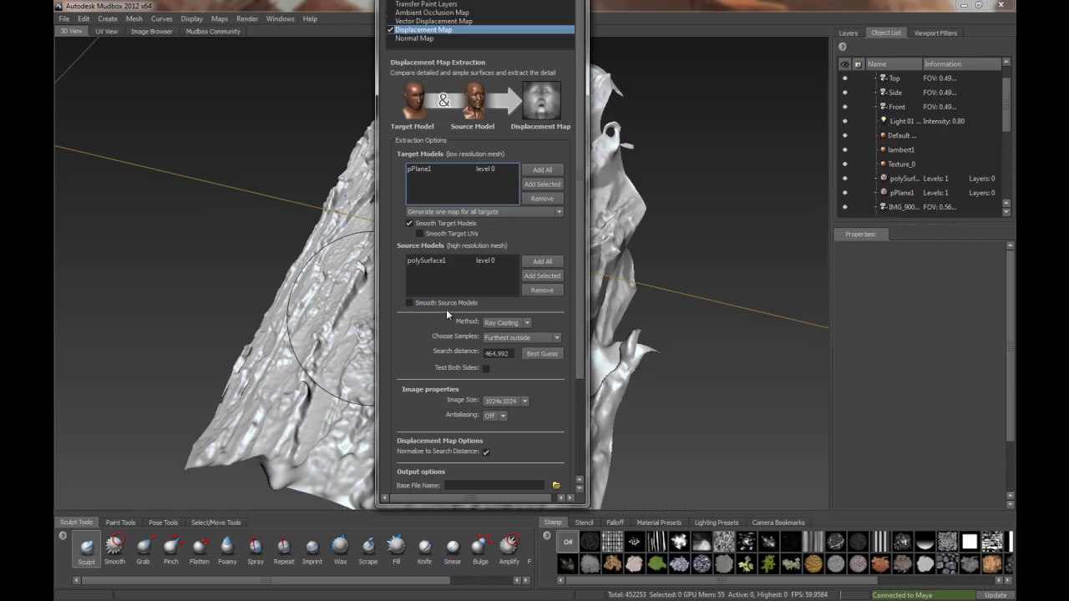
Set the search distance to 0.1, sample closest to the low-res mesh, and enable testing both sides.
click(530, 352)
click(510, 354)
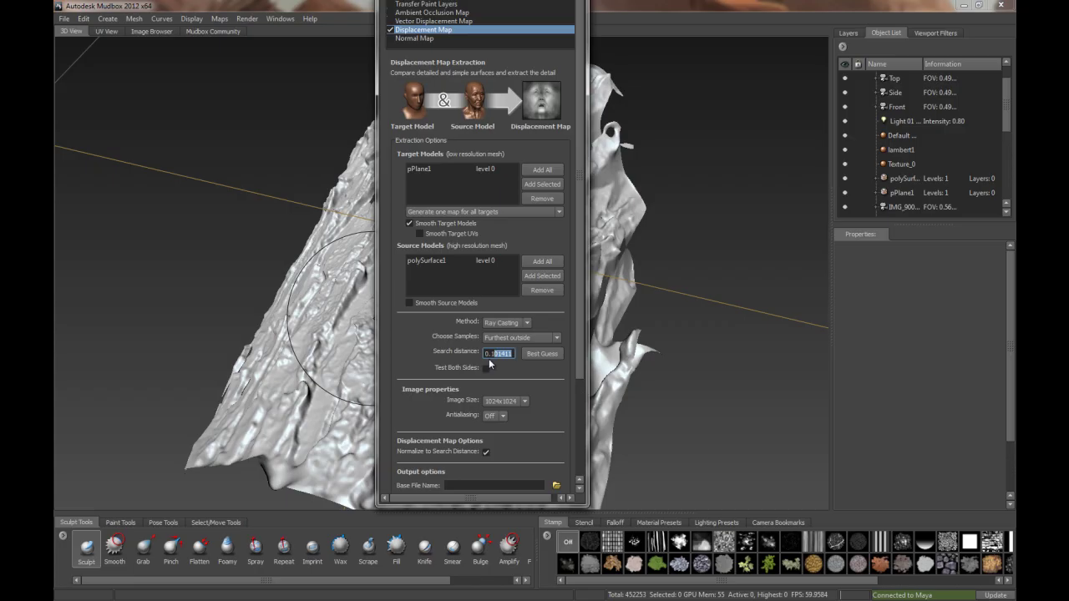
key(BackSpace)
click(511, 336)
click(504, 363)
Set the displacement map's image size to 4096x4096 and its antialiasing to 2X.
click(503, 403)
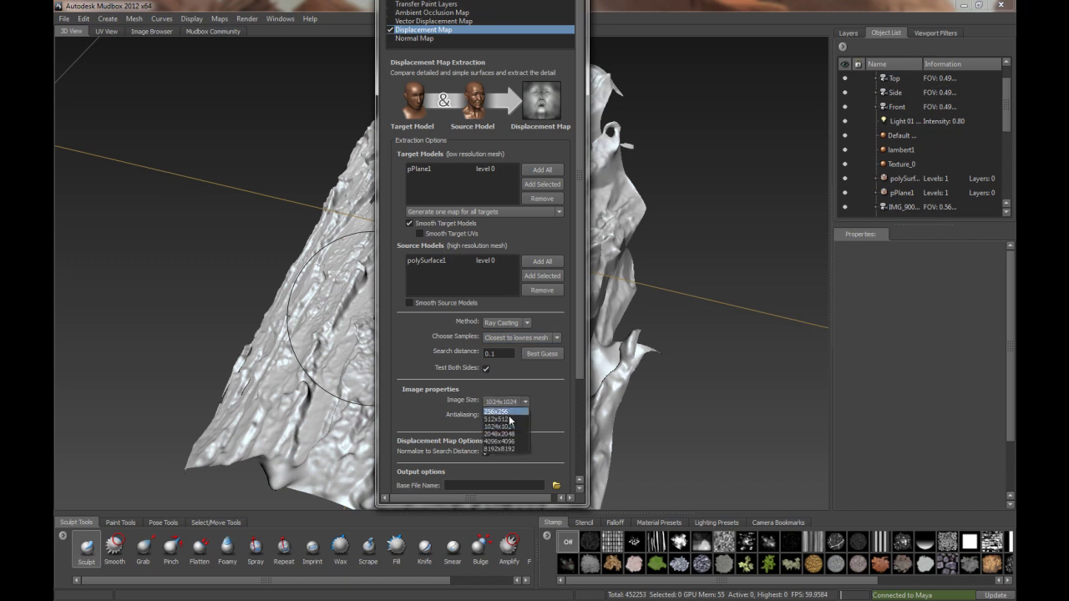
click(511, 443)
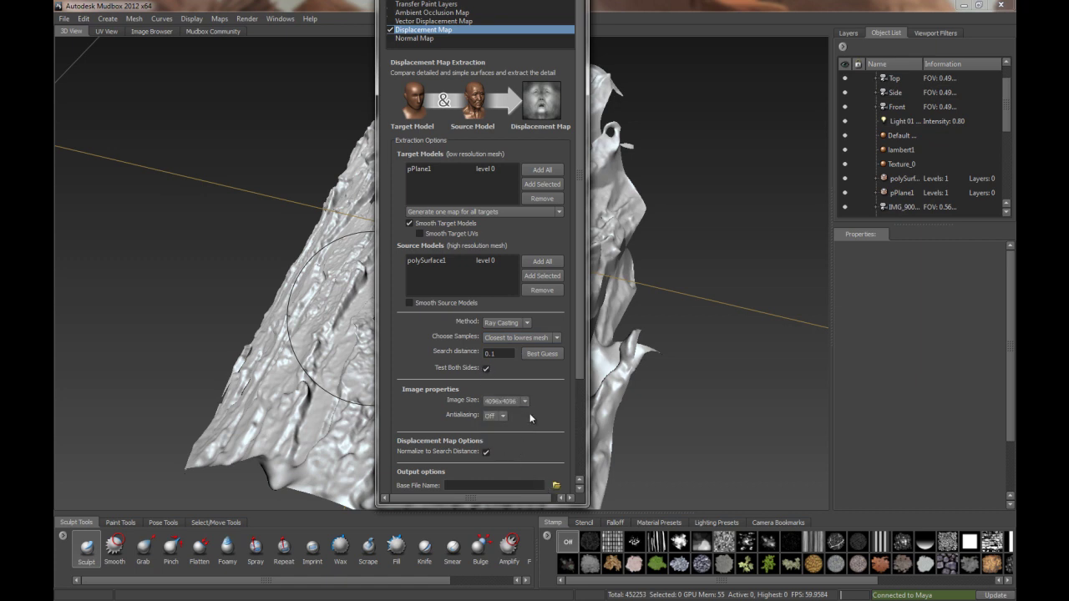
scroll(580, 364, down, 3)
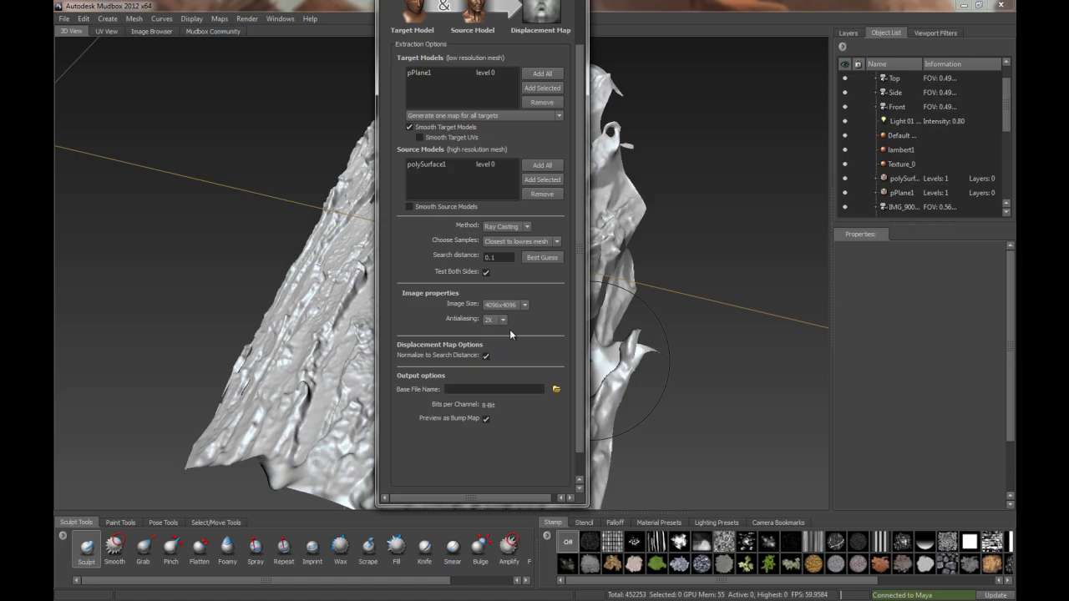
Try to set the extraction's output file to bark05_rawDisplace.tif in TIFF [16 bit Integer, RGBA] format.
drag(579, 318, 581, 343)
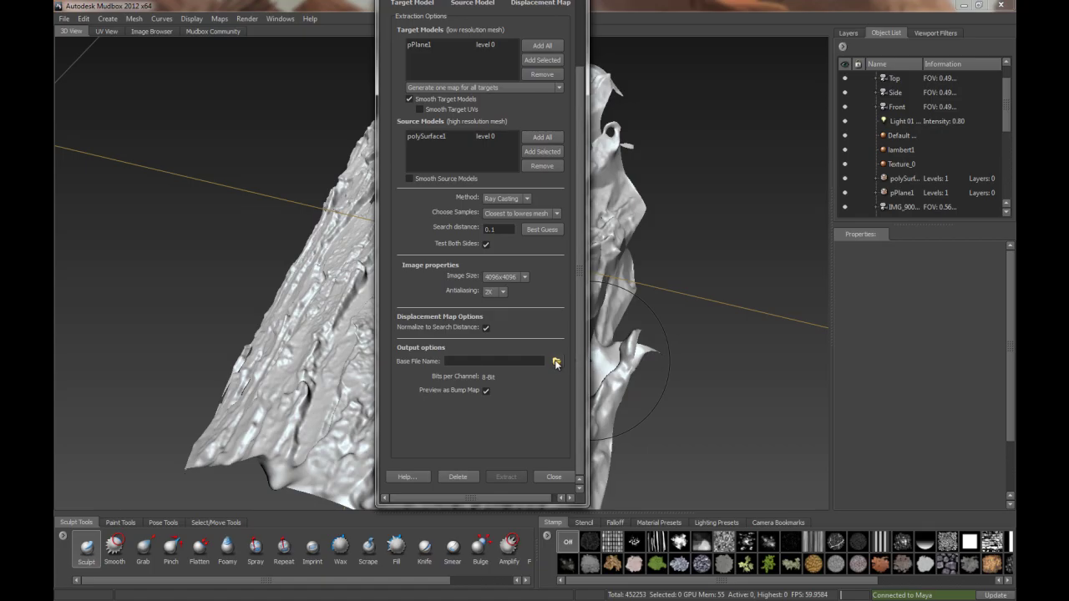
click(556, 362)
click(341, 311)
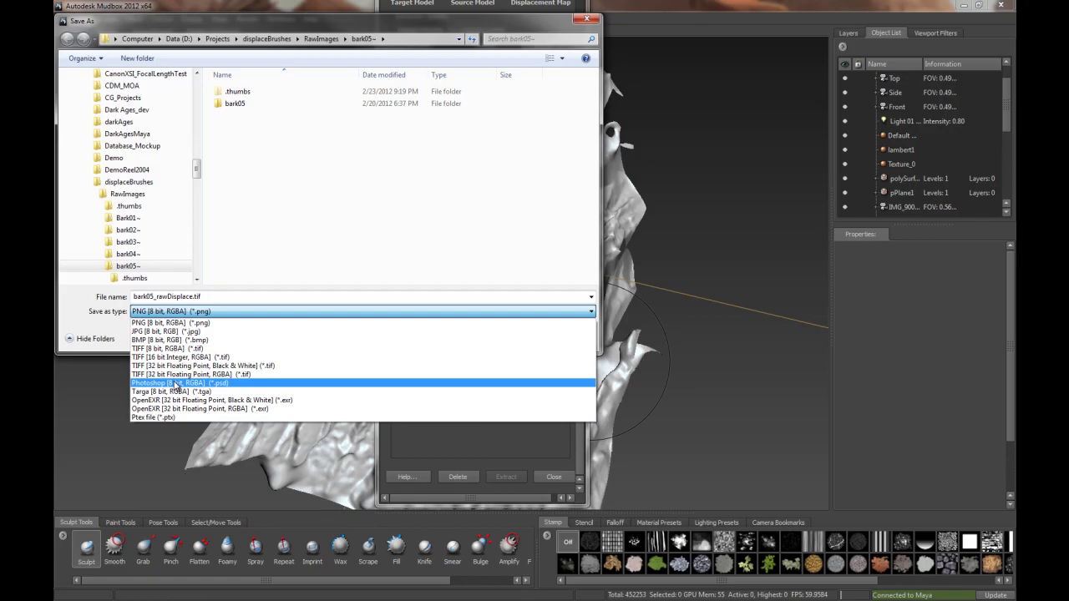
click(184, 357)
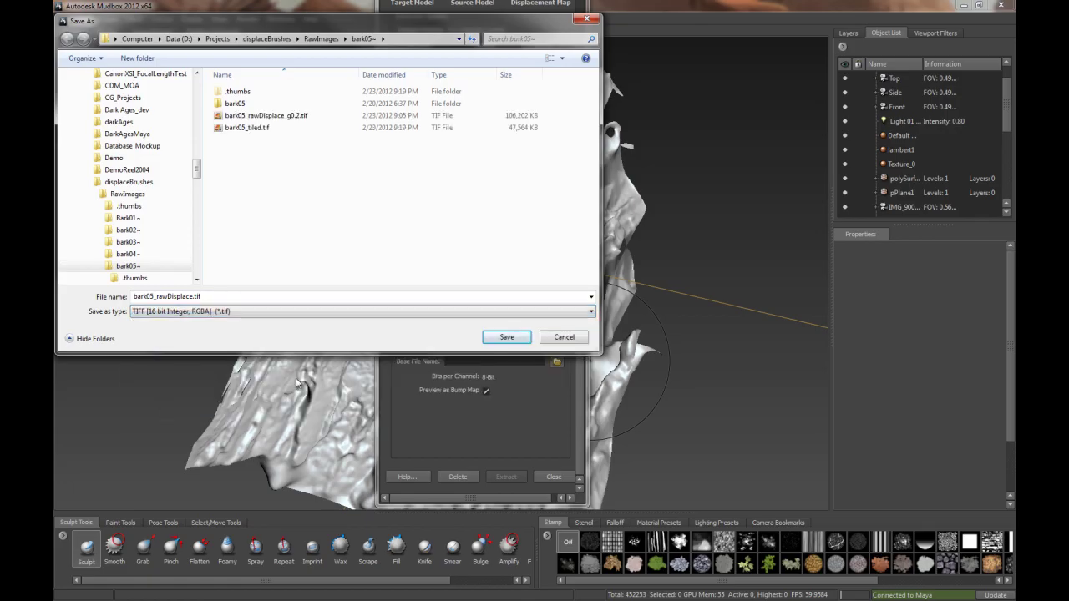
click(506, 337)
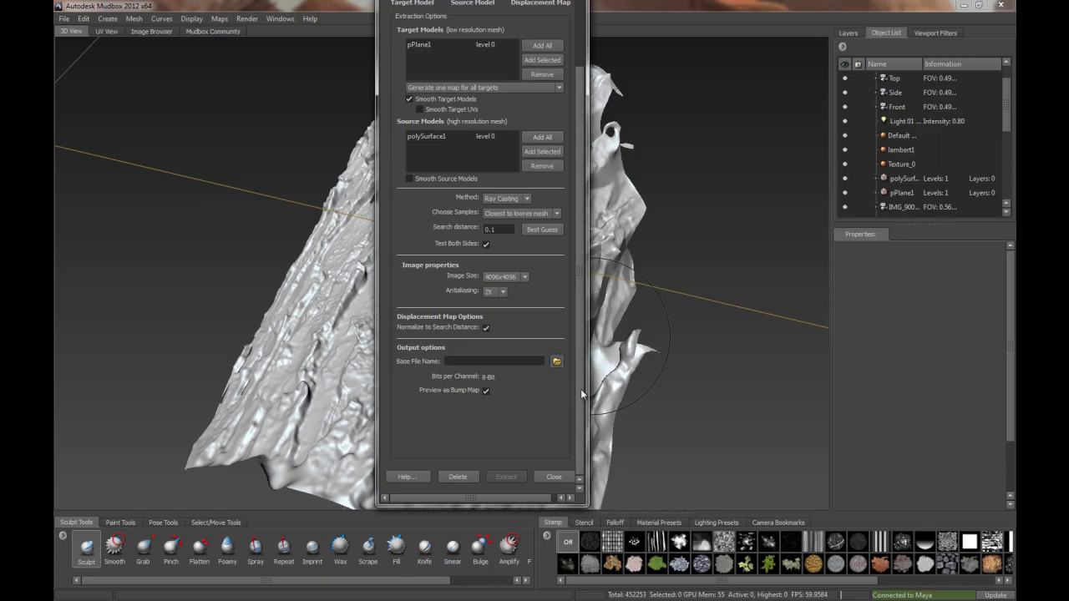
scroll(580, 388, up, 2)
scroll(577, 388, down, 2)
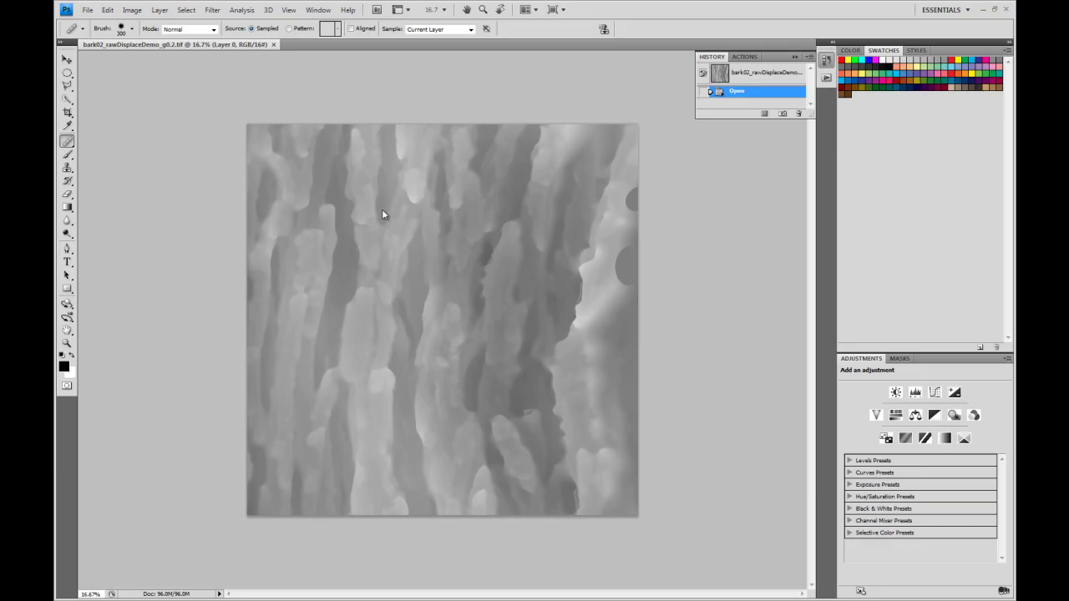
Check the pixel dimensions of bark02_rawDisplaceDemo_g0.2.tif in Photoshop without resizing the image.
click(131, 10)
click(158, 95)
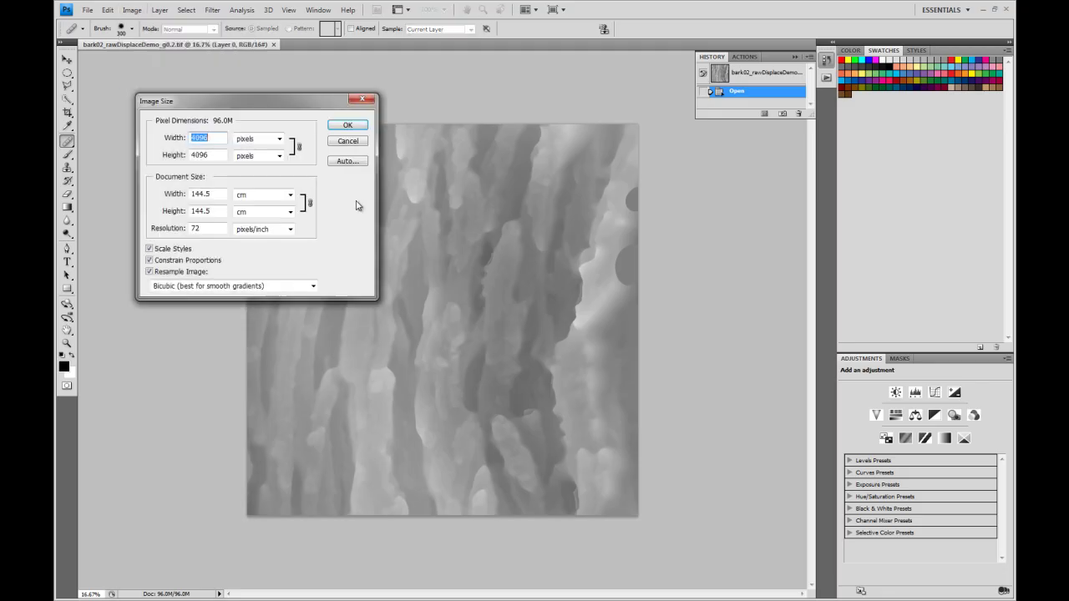
click(348, 142)
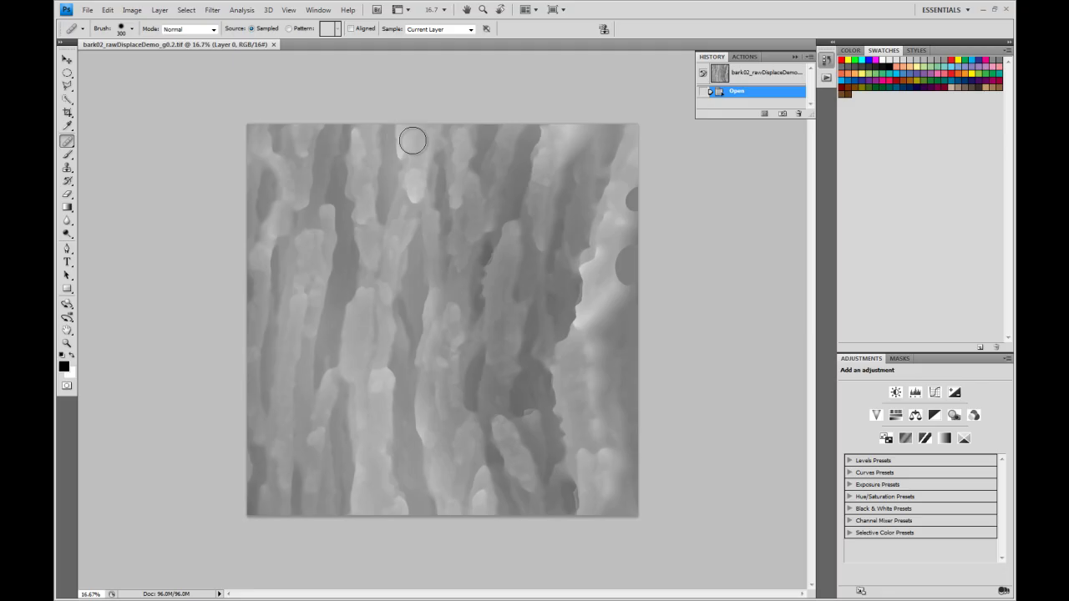
Offset the displacement map 2048 pixels right and 0 pixels down with wrap around.
click(212, 12)
mouse_move(281, 225)
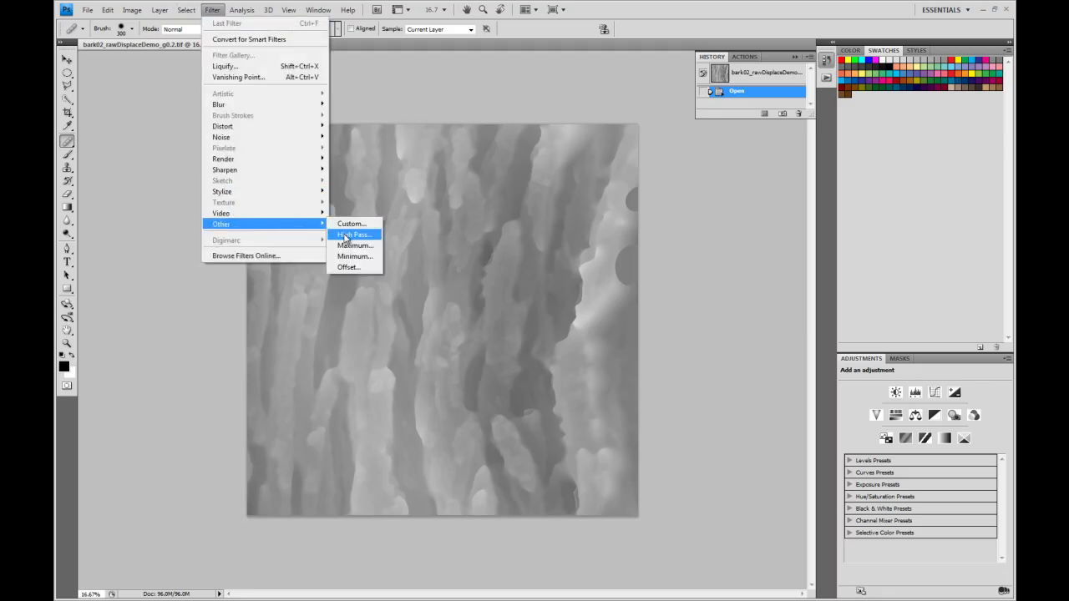
click(347, 268)
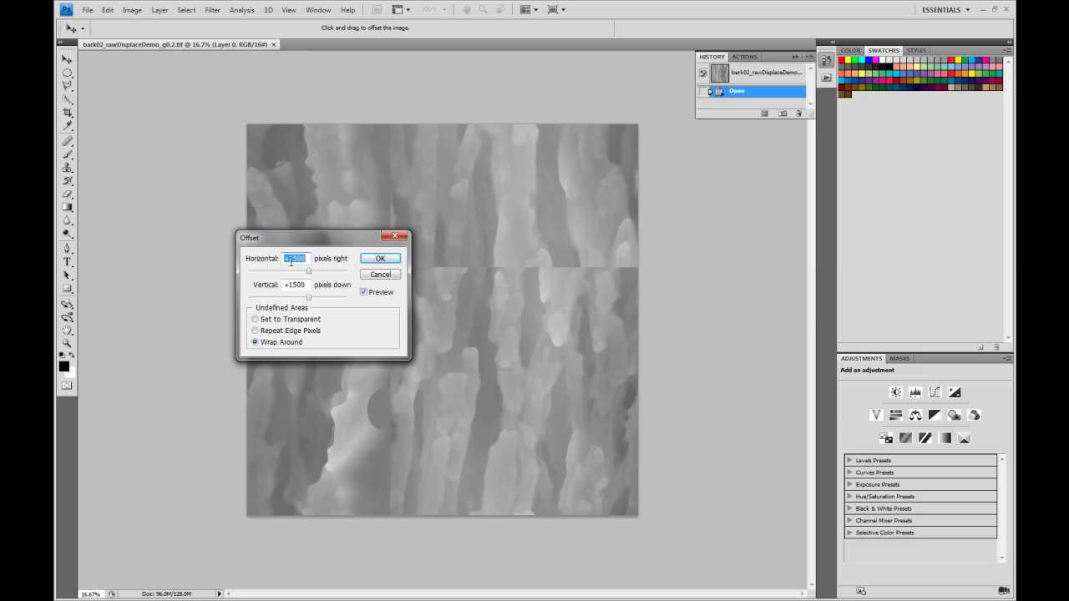
text(2048)
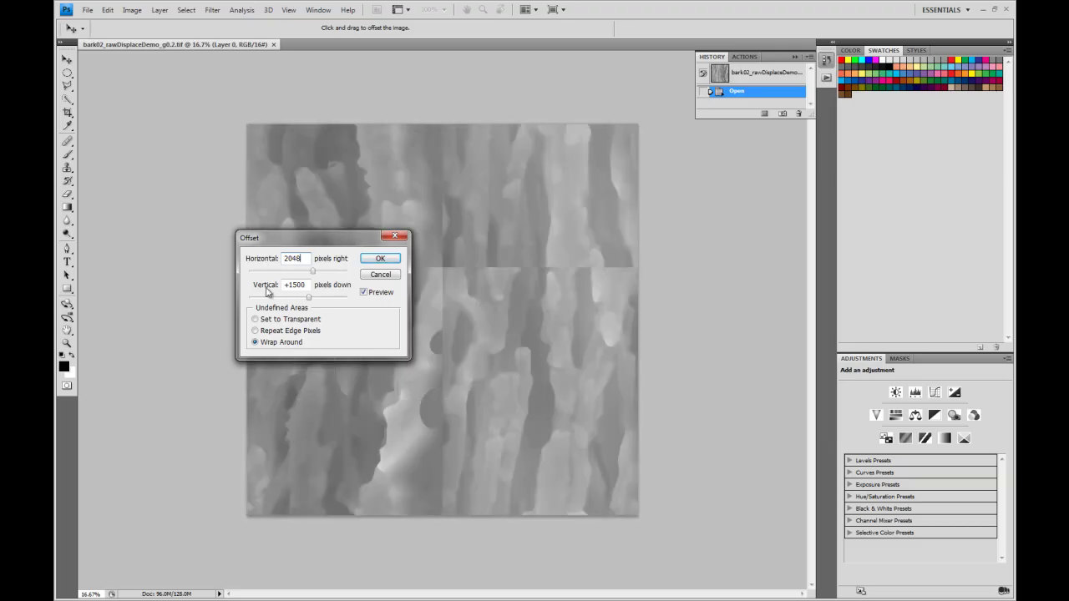
drag(308, 284, 278, 287)
text(0)
click(379, 258)
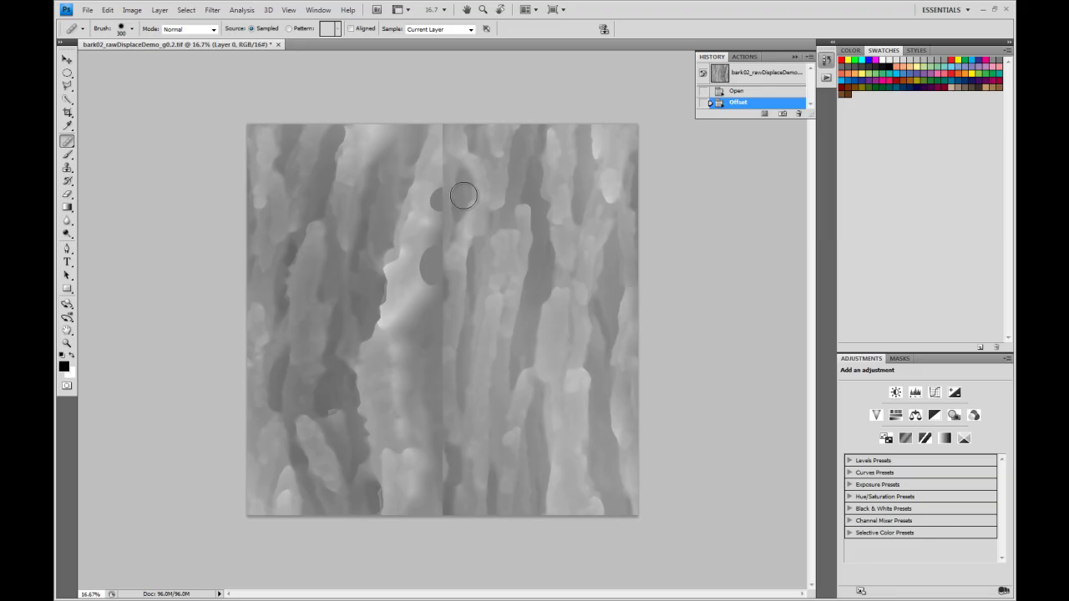
Blend away the vertical seam down the image's centre with the Healing Brush, sampling the dark groove to its right.
alt+click(541, 206)
mouse_move(446, 197)
mouse_down()
mouse_move(454, 150)
mouse_move(437, 148)
mouse_move(446, 334)
mouse_up()
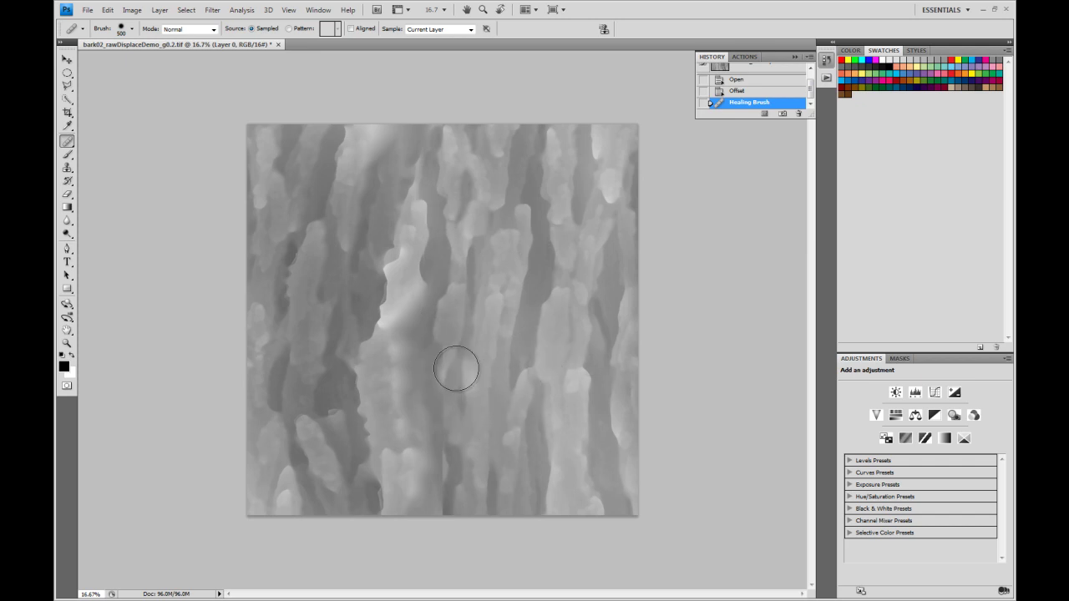
mouse_move(449, 361)
mouse_down()
mouse_move(459, 467)
mouse_move(444, 484)
mouse_up()
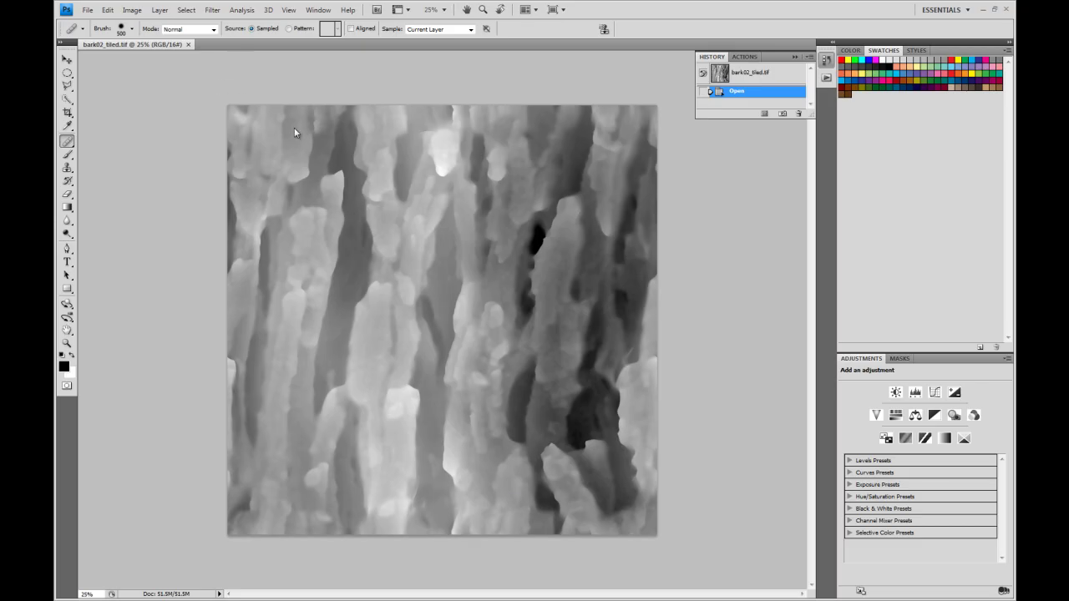
Preview a wrap-around Offset of 2048 pixels horizontally and 0 vertically on bark02_tiled.tif without applying it.
click(217, 11)
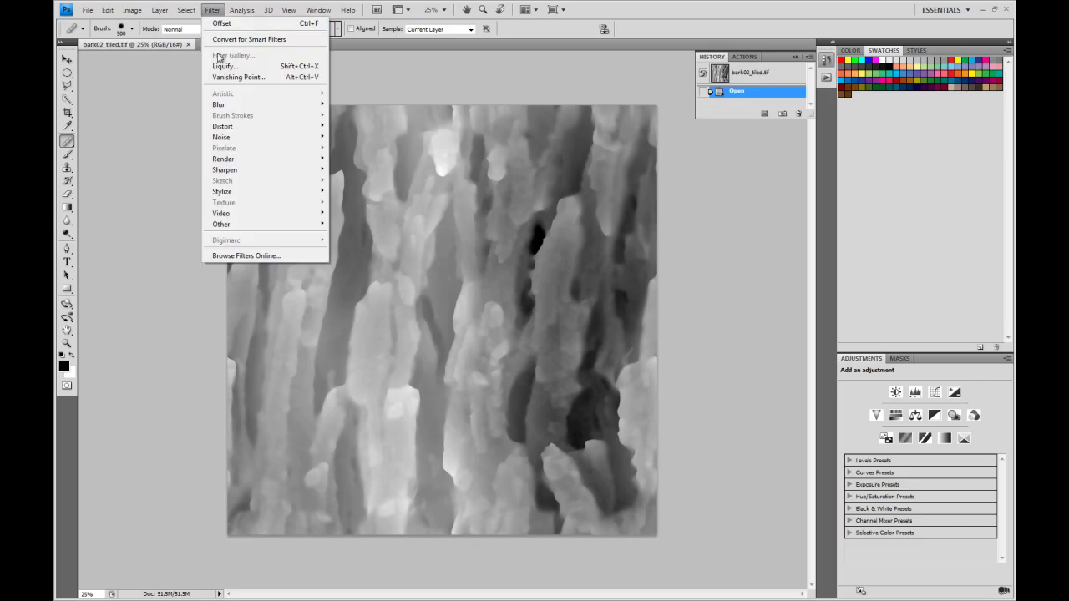
mouse_move(239, 226)
click(354, 268)
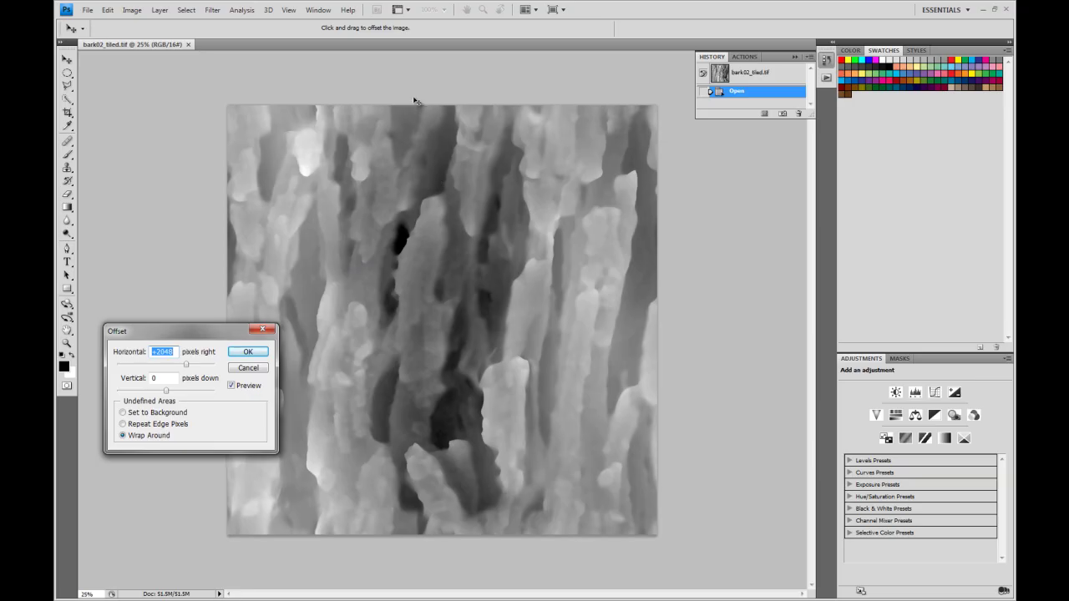
click(248, 368)
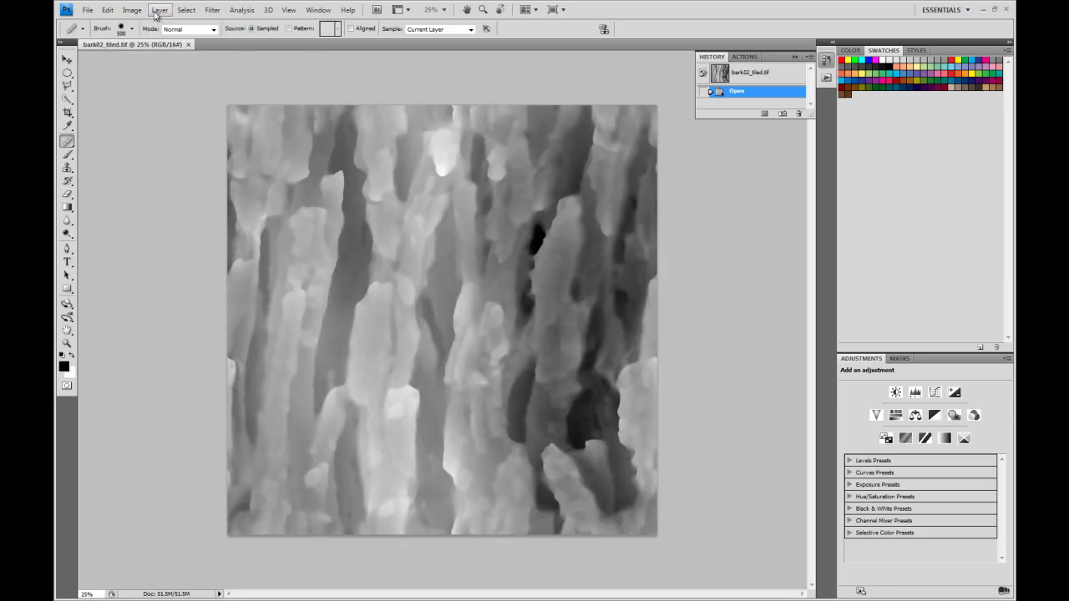
Check the pixel dimensions of bark02_tiled.tif without resizing the image.
click(132, 10)
click(193, 93)
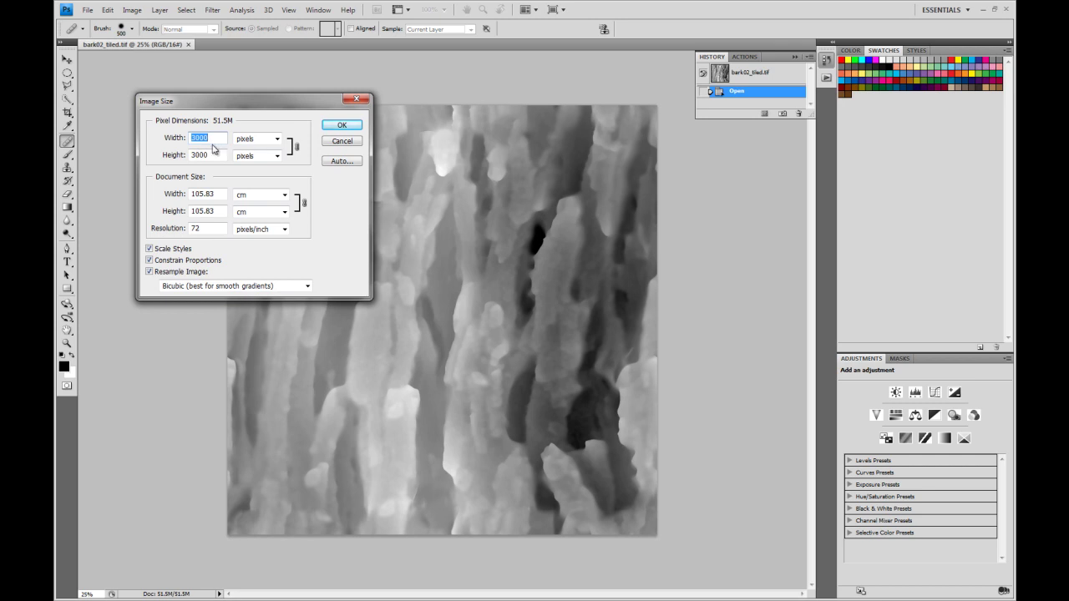
drag(305, 103, 257, 97)
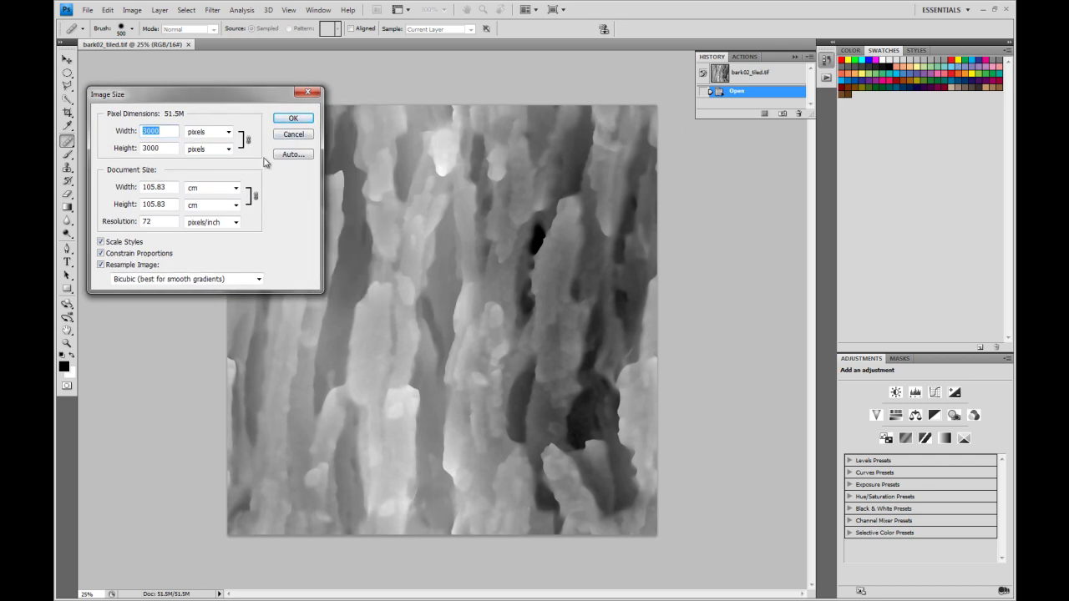
click(292, 136)
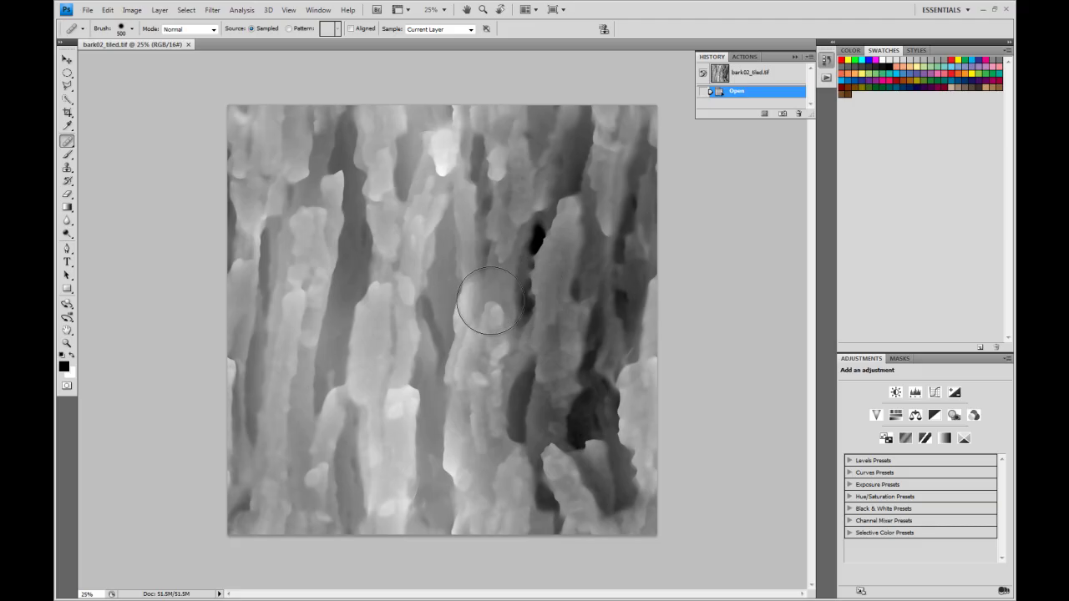
click(160, 9)
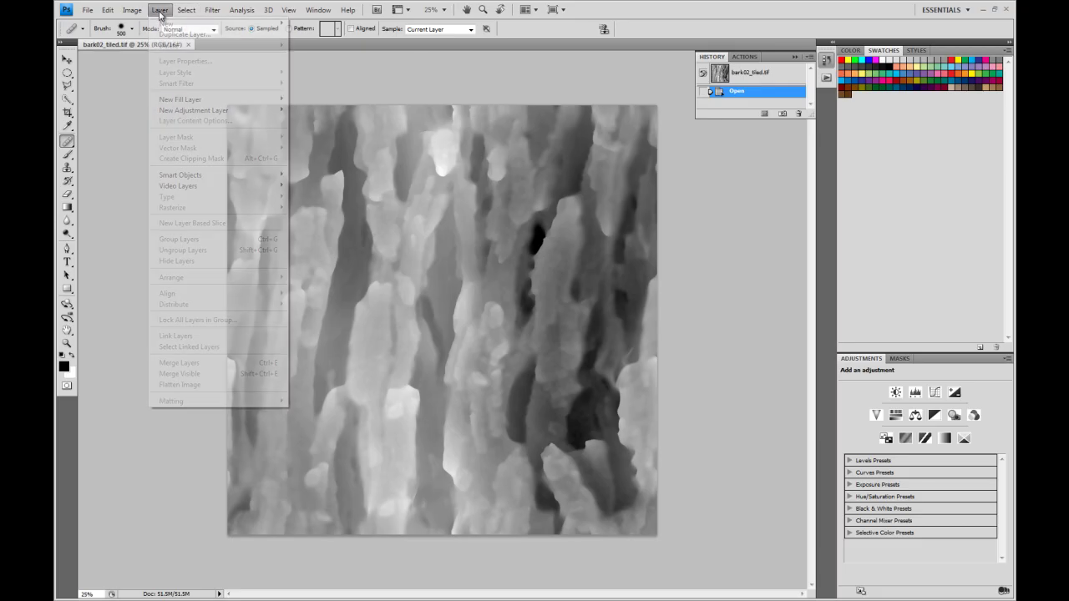
click(160, 9)
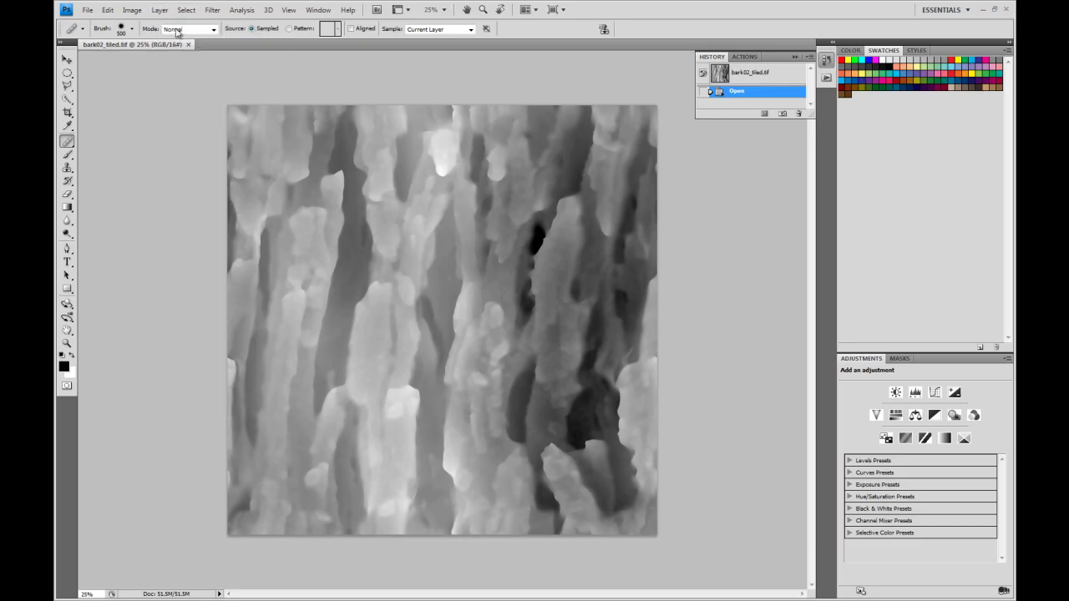
Try narrowing the bark map's input levels to 6 and 249 with Levels, without applying the change.
key(ctrl+l)
drag(451, 291, 448, 292)
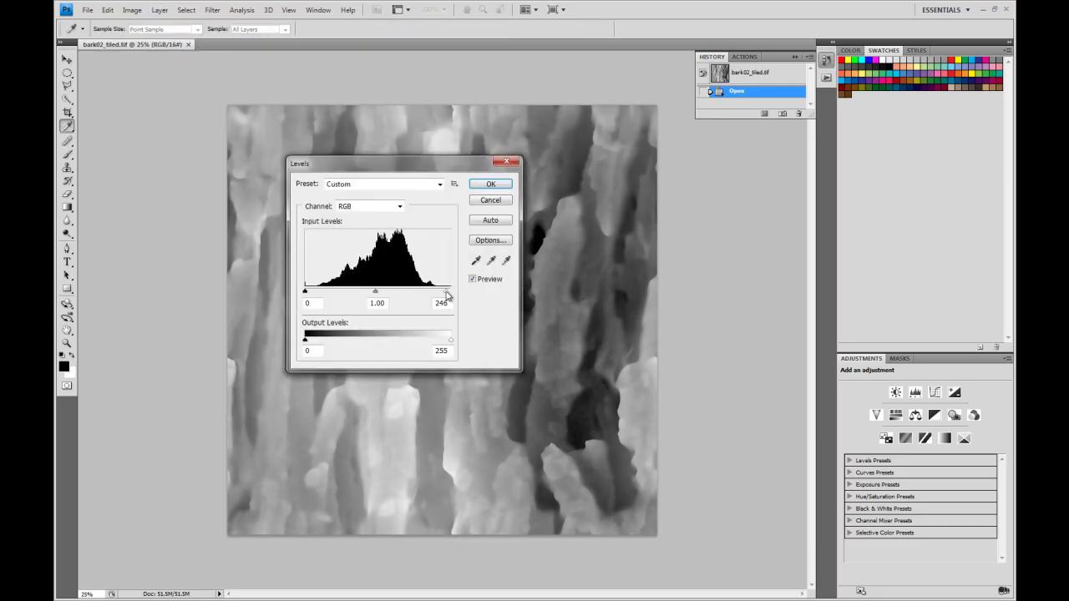
drag(305, 292, 308, 292)
drag(432, 169, 272, 228)
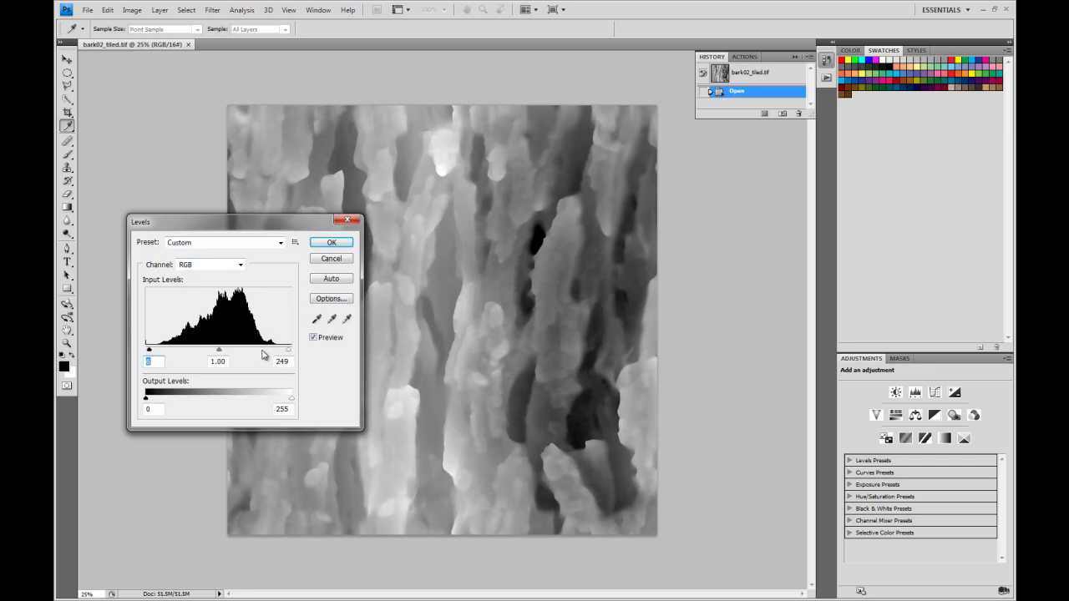
click(330, 261)
key(j)
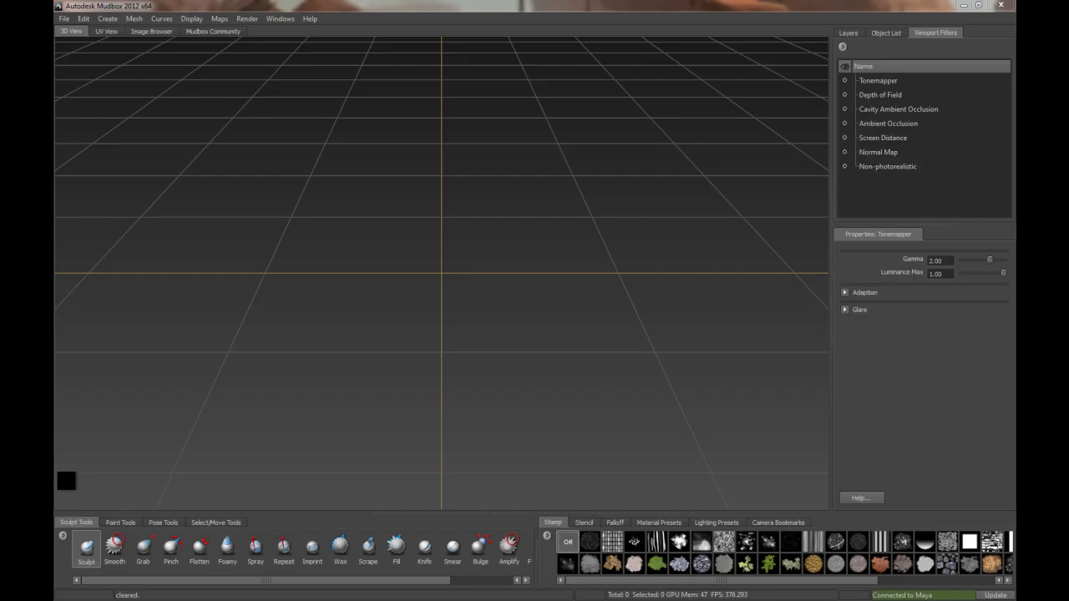
Create the Tree Stump mesh in Mudbox and frame its trunk in the 3D view.
click(132, 18)
mouse_move(108, 19)
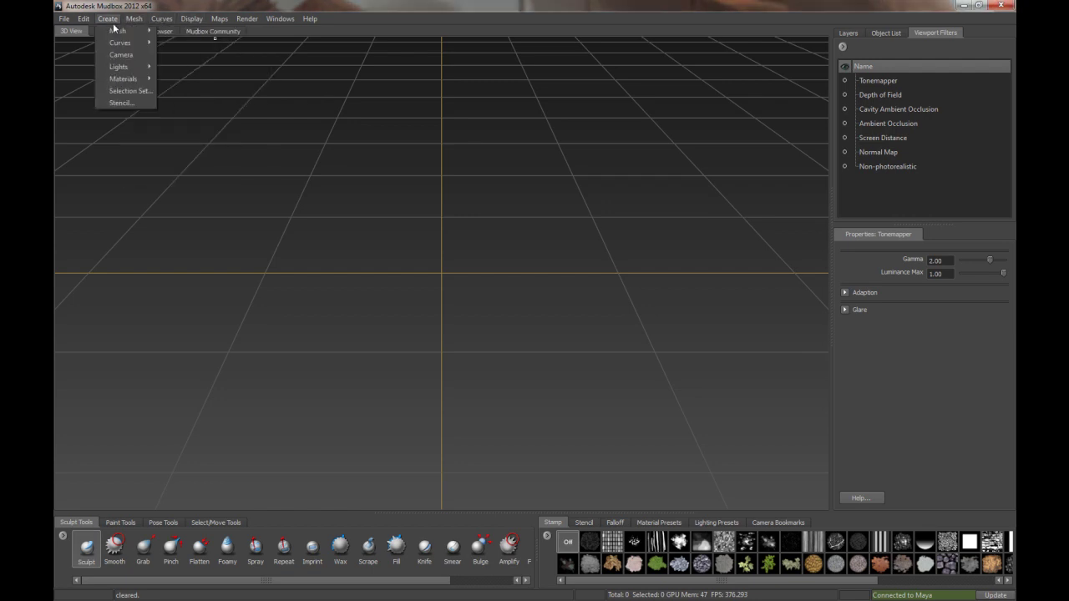
mouse_move(136, 31)
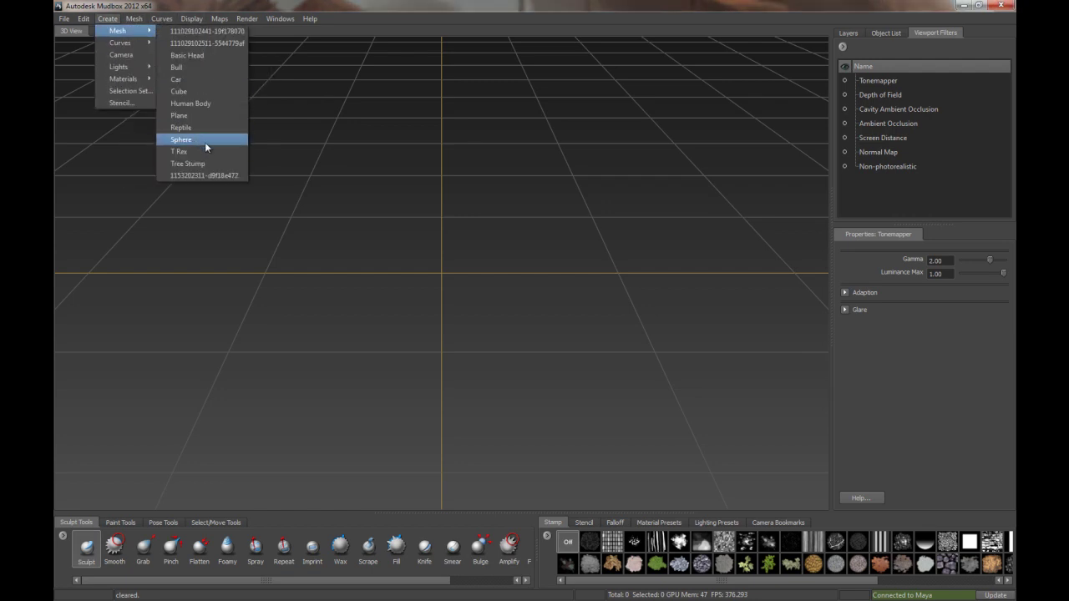
click(190, 163)
alt+drag(464, 229, 432, 234)
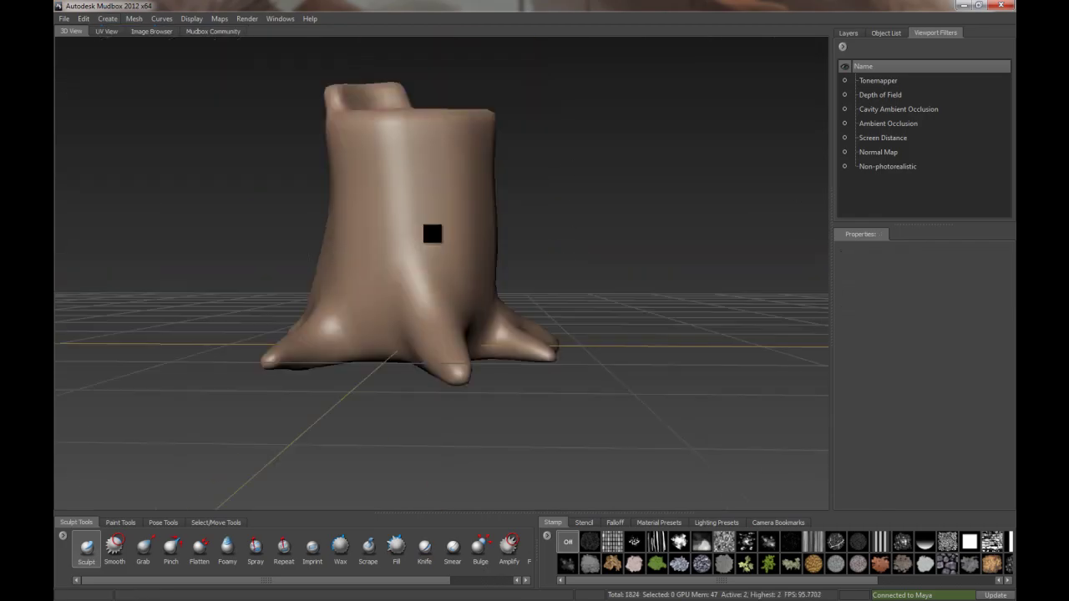
alt+right_drag(432, 234, 509, 246)
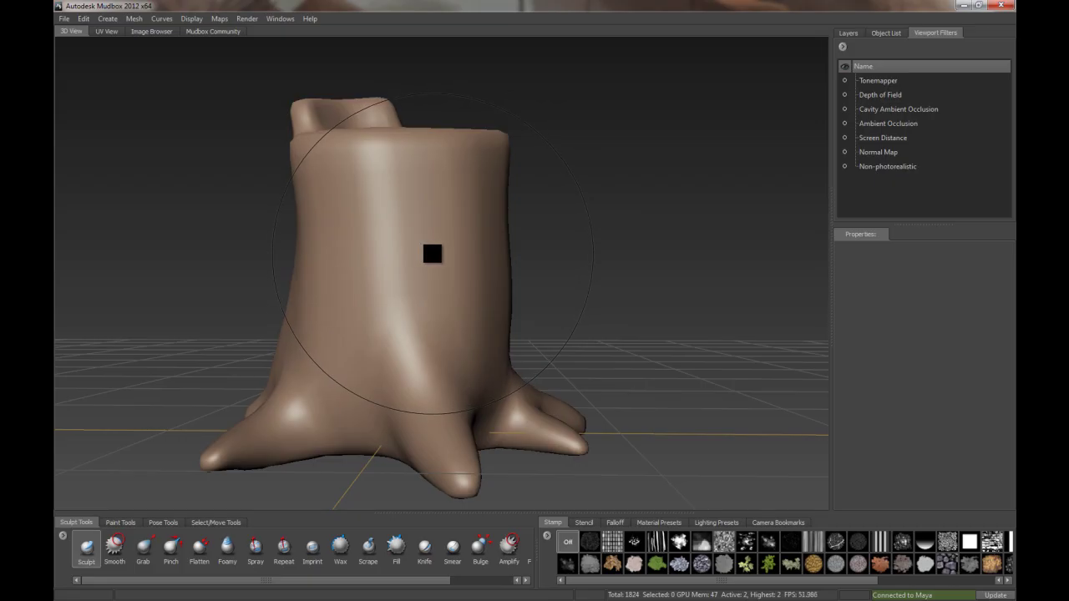
Subdivide the tree stump mesh up to level 8.
key(shift+d)
key(shift+d)
key(shift+d)
key(shift+d)
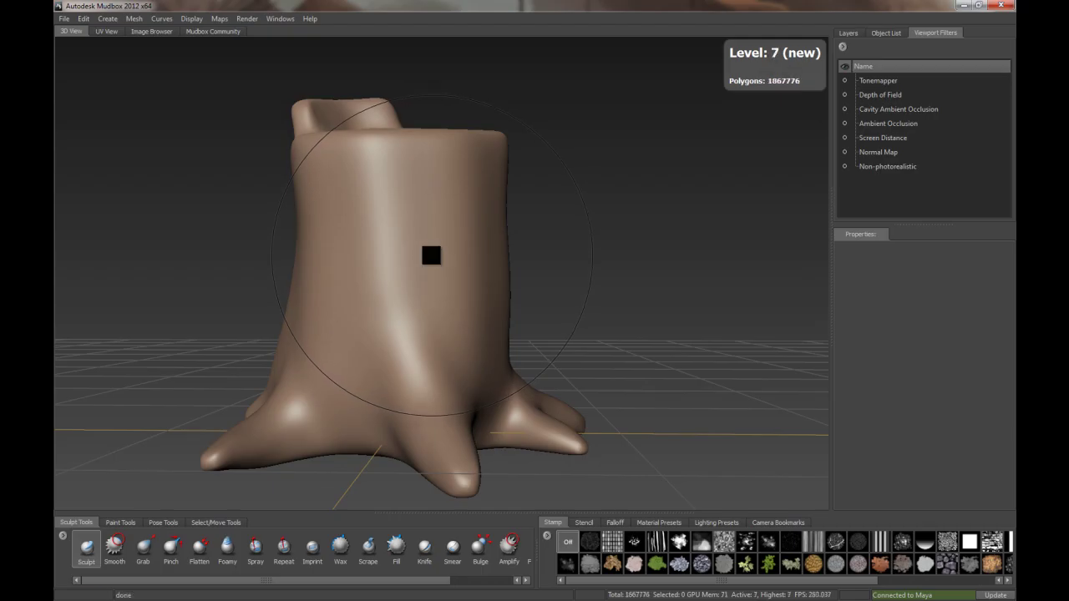
key(shift+d)
alt+drag(427, 257, 427, 264)
alt+right_drag(428, 264, 459, 263)
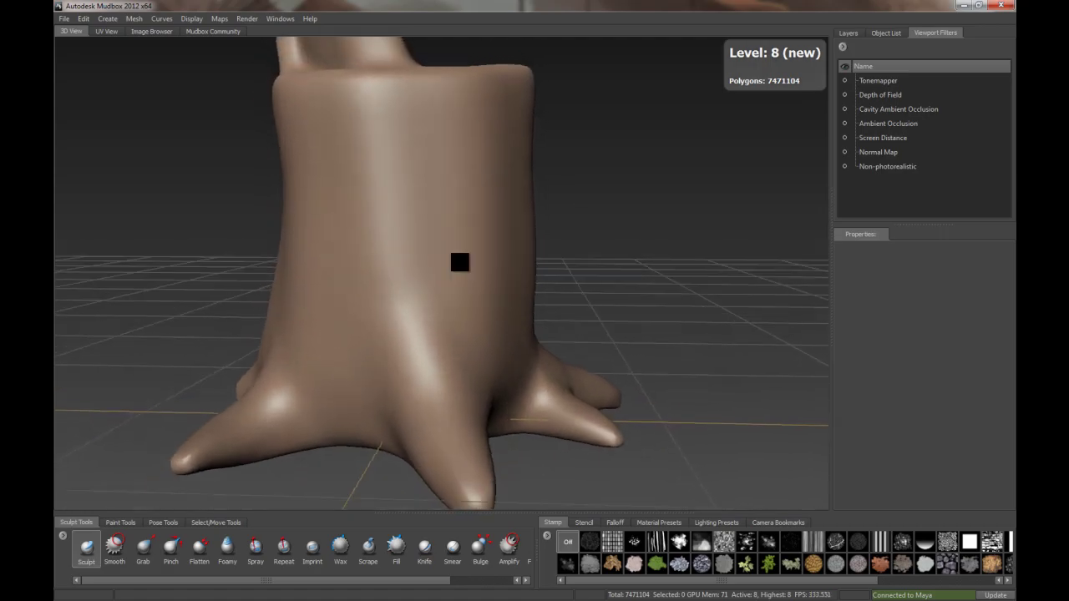
scroll(459, 262, down, 3)
Load bark02_tiled.tif as the stencil and scale it down over the stump's trunk.
click(151, 31)
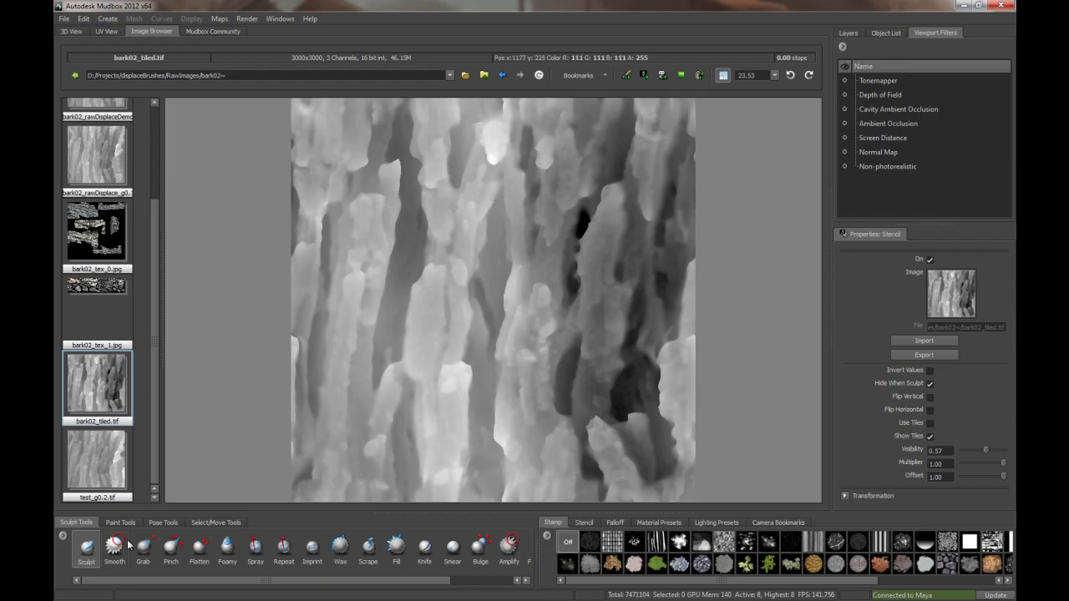
click(66, 32)
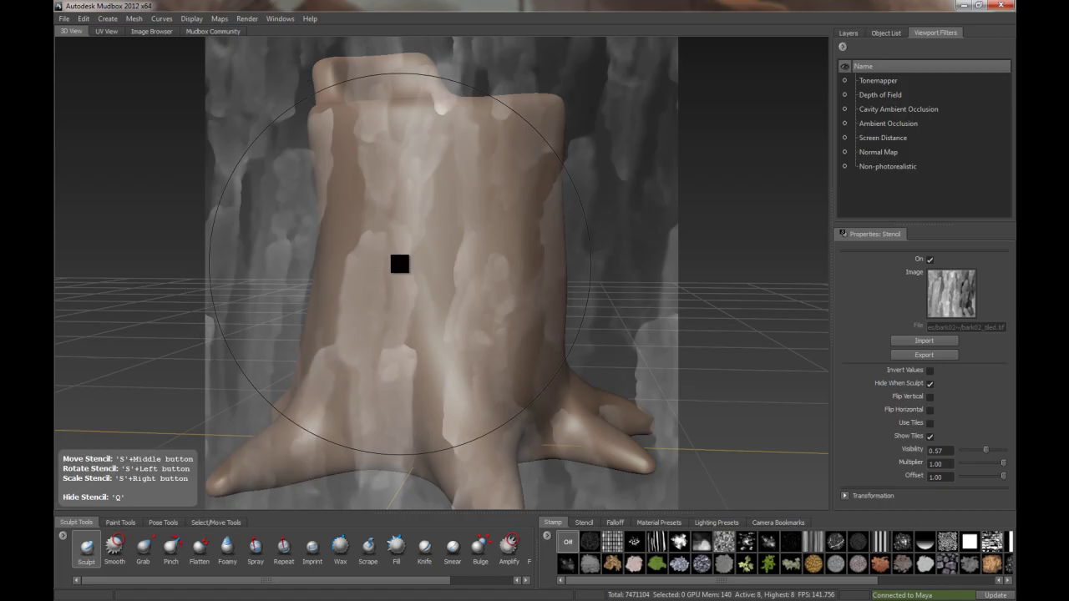
mouse_move(440, 276)
right_down()
mouse_move(365, 265)
mouse_move(397, 268)
right_up()
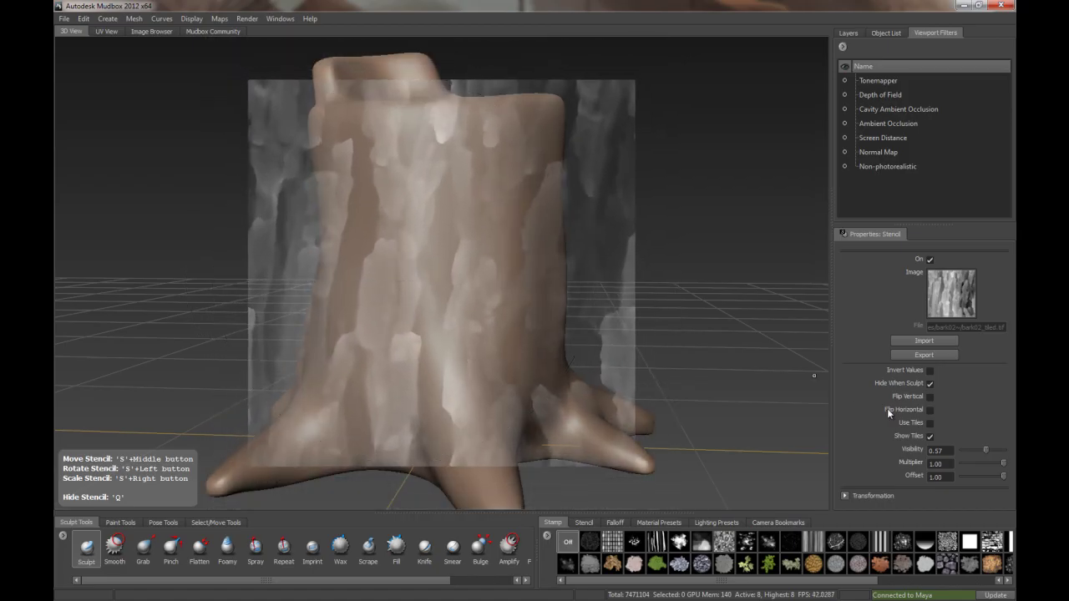
Turn on tiling for the bark stencil and scale its repeats smaller across the view.
click(929, 422)
click(929, 435)
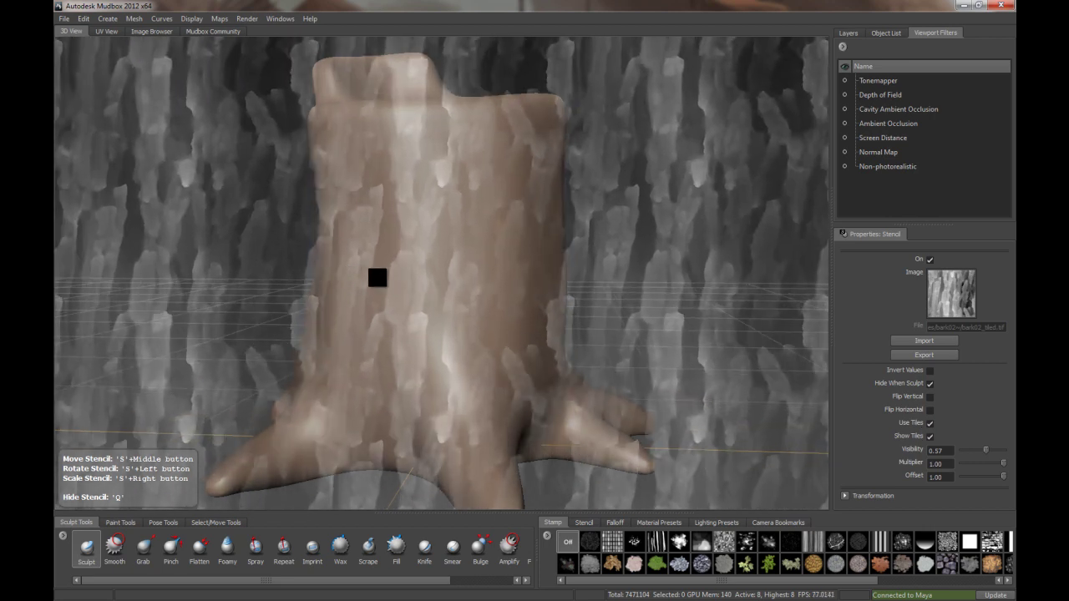
right_drag(377, 277, 301, 279)
Sculpt bark detail through the tiled stencil over the front of the stump's trunk with the Sculpt tool.
alt+drag(473, 250, 467, 258)
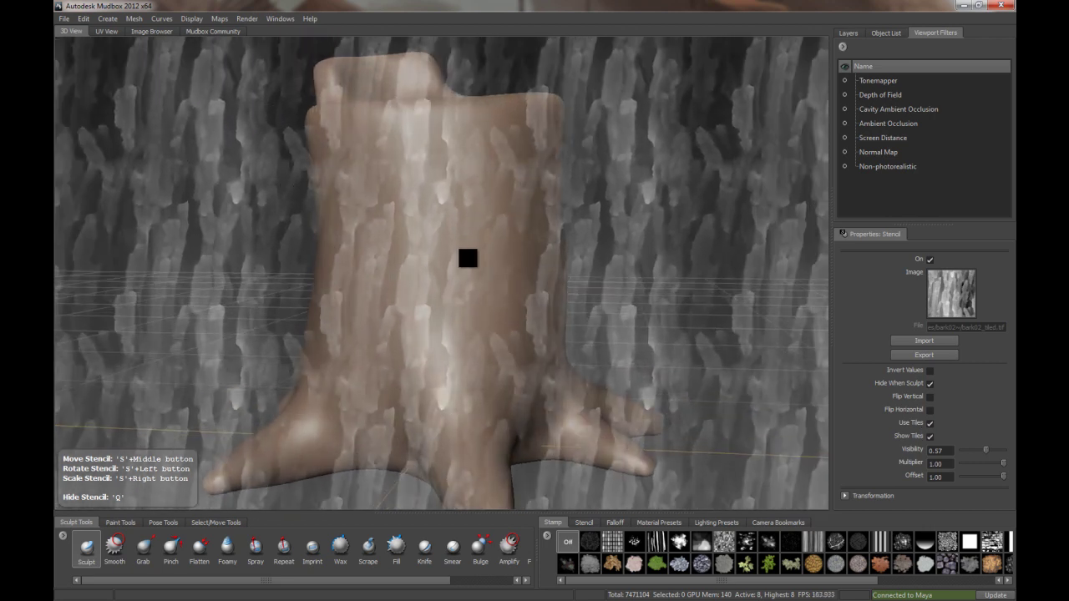
alt+right_drag(468, 258, 510, 263)
alt+middle_drag(518, 248, 523, 263)
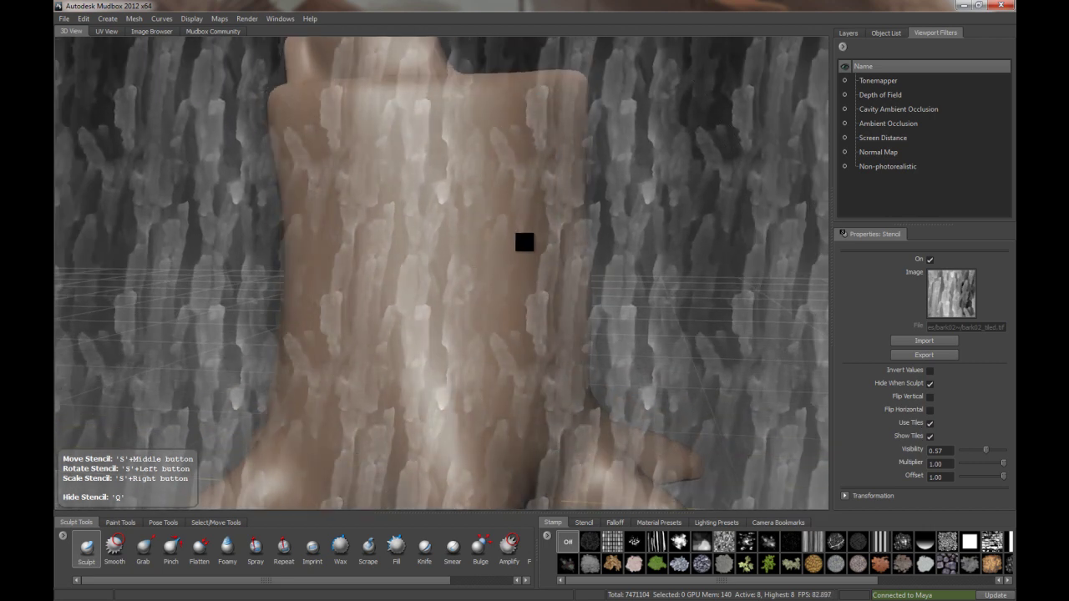
alt+drag(524, 241, 347, 241)
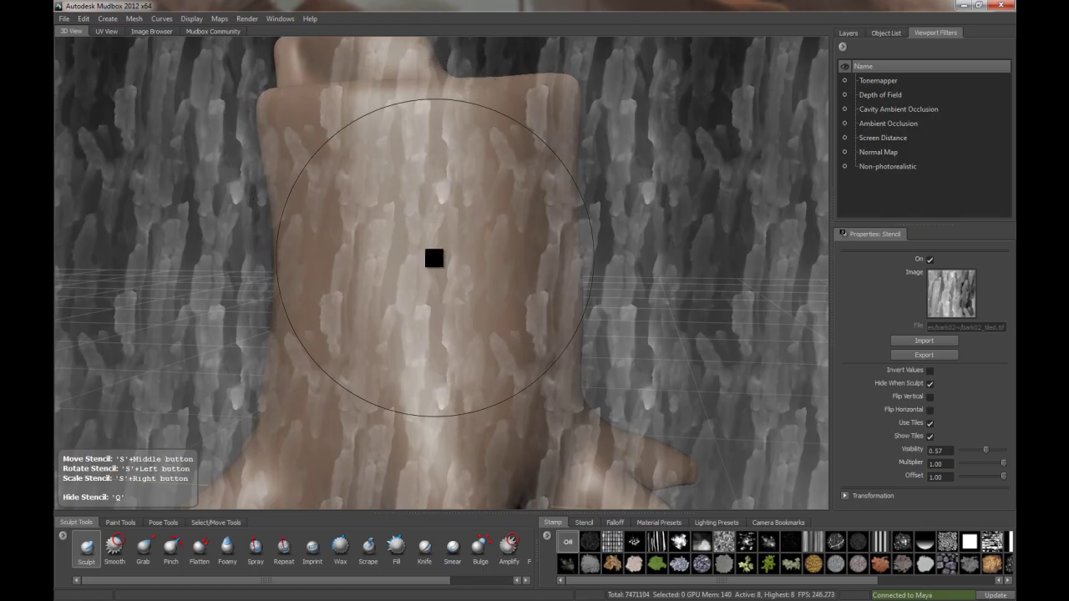
mouse_move(415, 232)
mouse_down()
mouse_move(420, 222)
mouse_move(382, 165)
mouse_move(346, 298)
mouse_move(418, 408)
mouse_move(518, 279)
mouse_move(550, 151)
mouse_move(269, 138)
mouse_move(289, 272)
mouse_move(282, 453)
mouse_move(341, 468)
mouse_move(382, 455)
mouse_up()
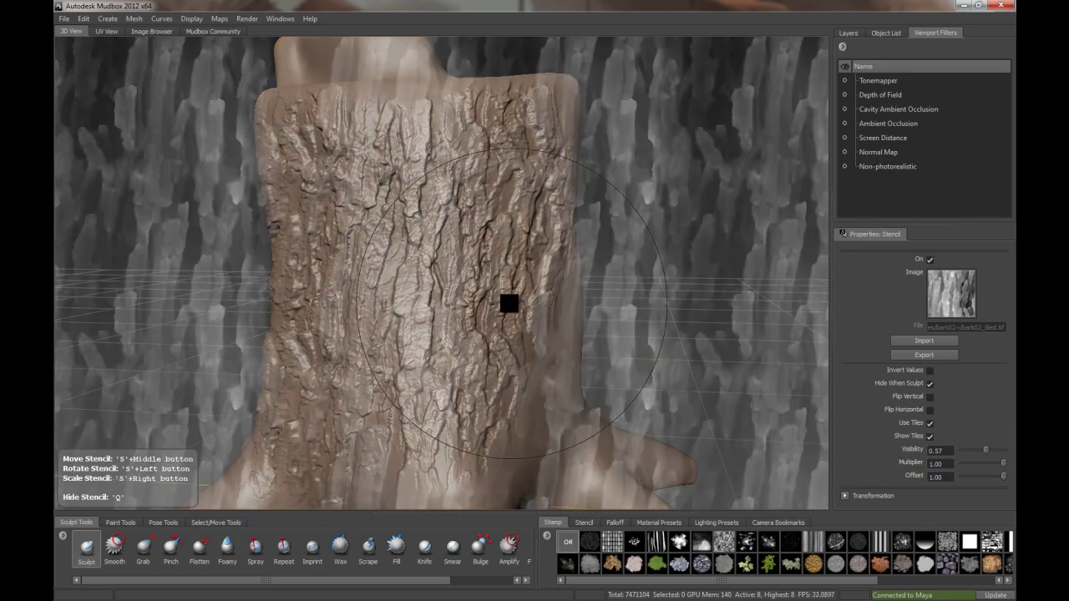
Hide the stencil, reduce the brush size, and inspect the sculpted bark on the trunk up close.
alt+drag(488, 308, 463, 301)
scroll(464, 295, down, 5)
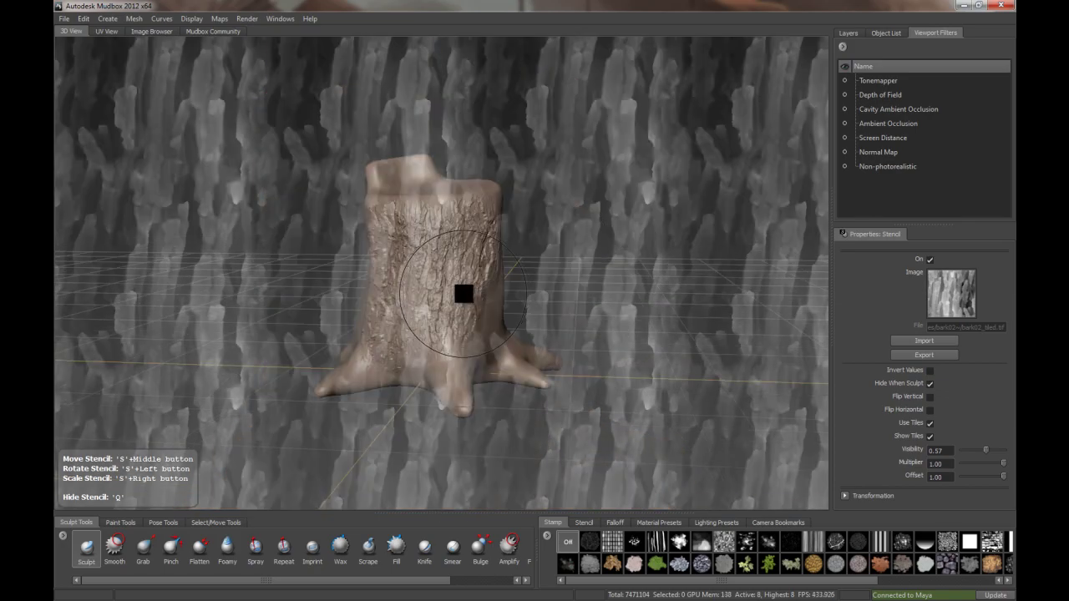
key(q)
scroll(474, 278, up, 5)
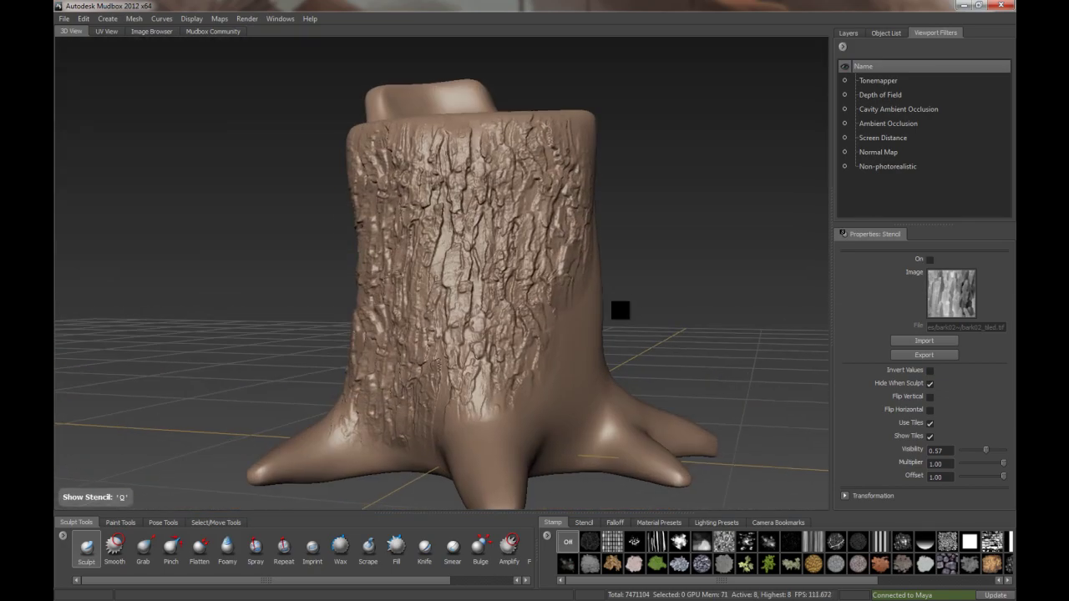
alt+right_drag(486, 270, 518, 273)
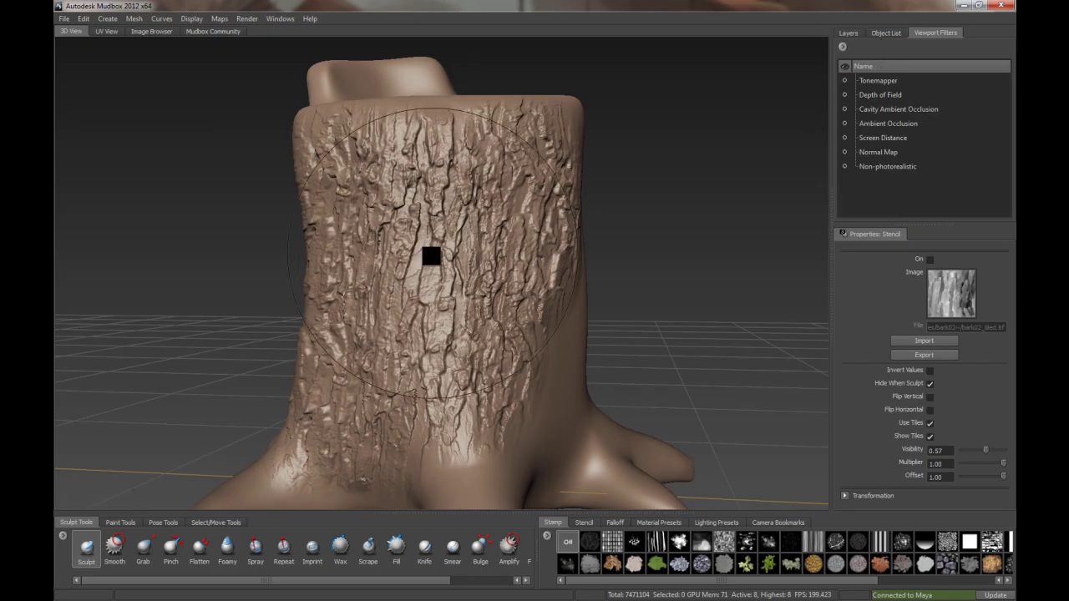
scroll(431, 257, up, 3)
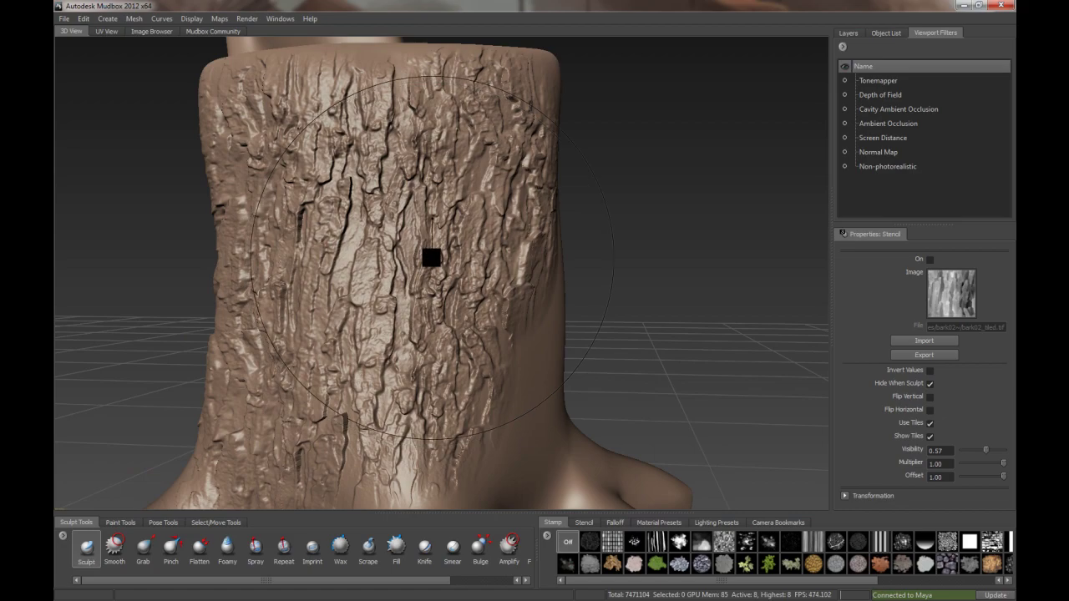
drag(431, 257, 272, 258)
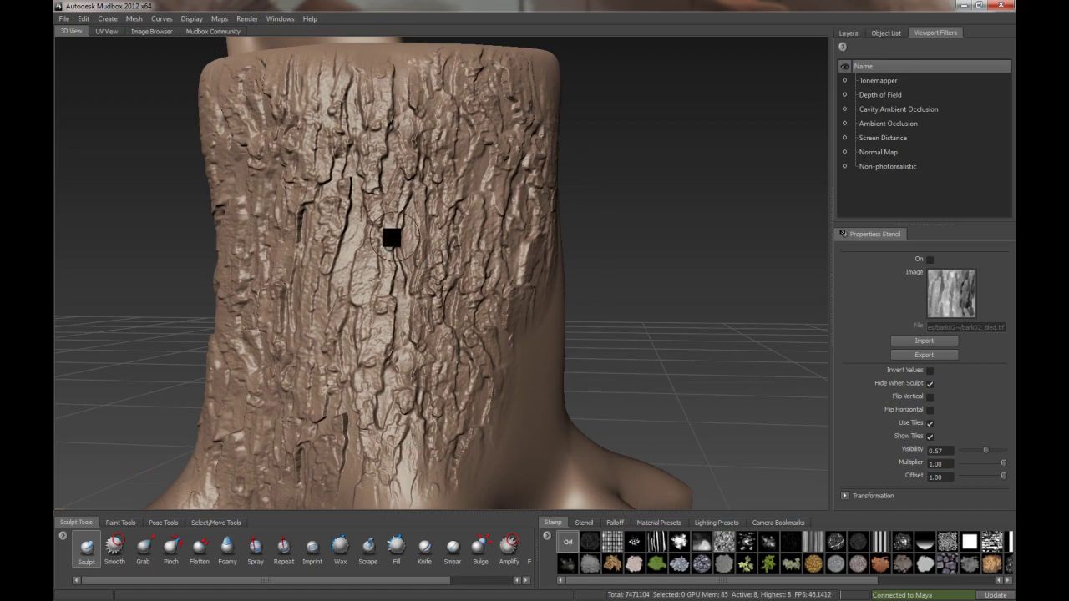
scroll(391, 239, up, 5)
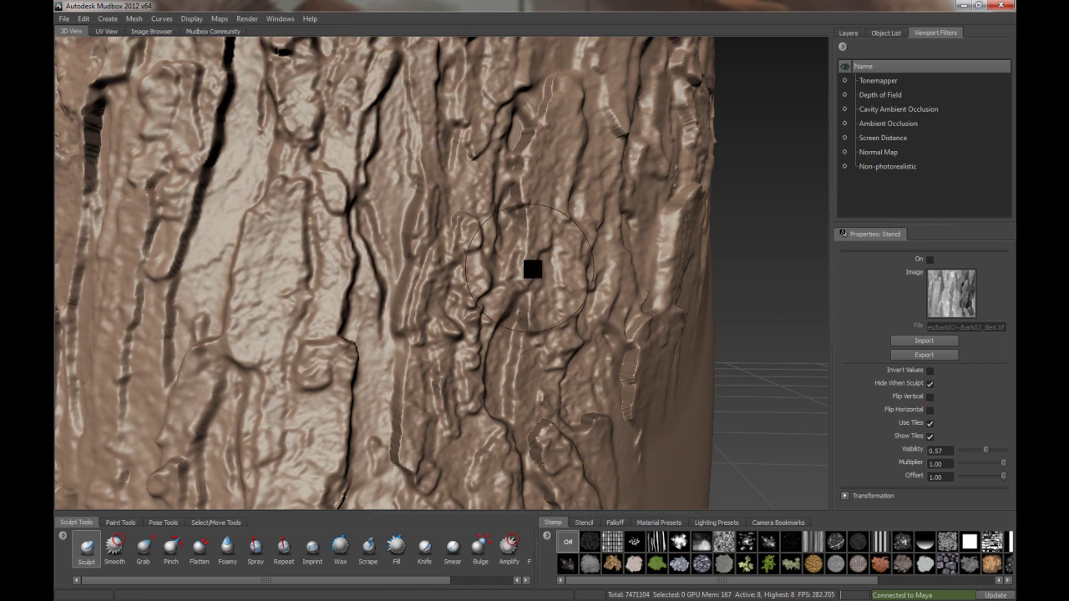
scroll(532, 268, down, 5)
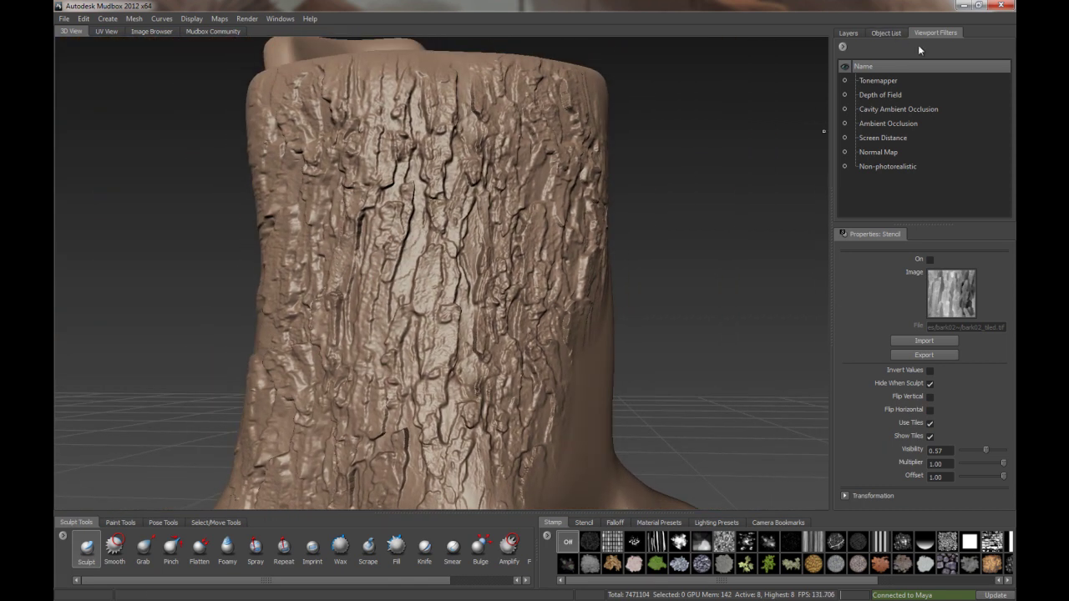
Enable the Ambient Occlusion viewport filter and view the bark relief from both sides of the stump.
click(844, 123)
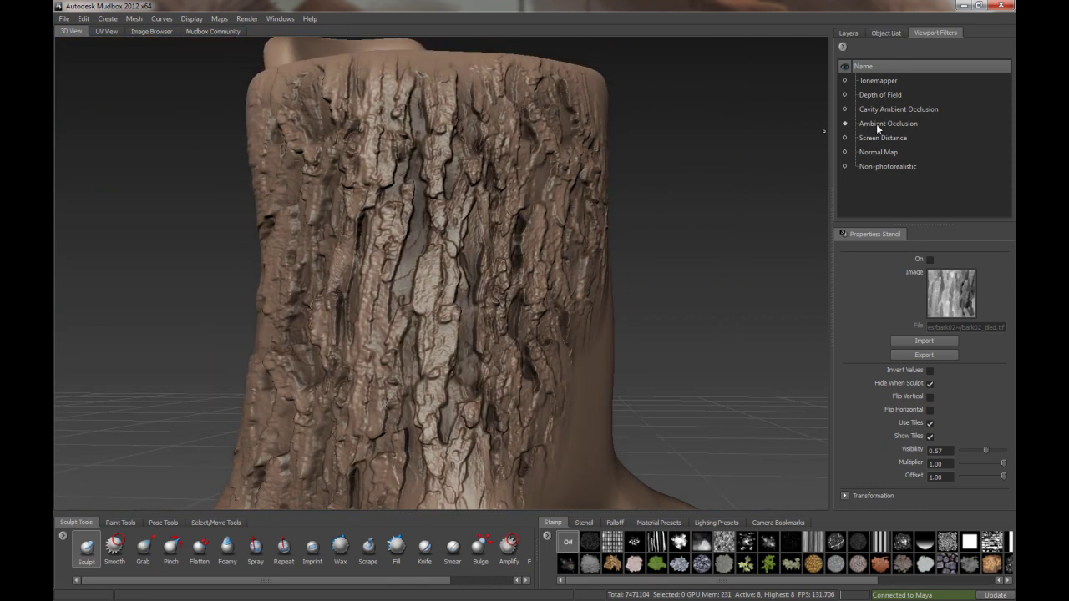
alt+drag(461, 293, 517, 293)
alt+right_drag(518, 293, 425, 251)
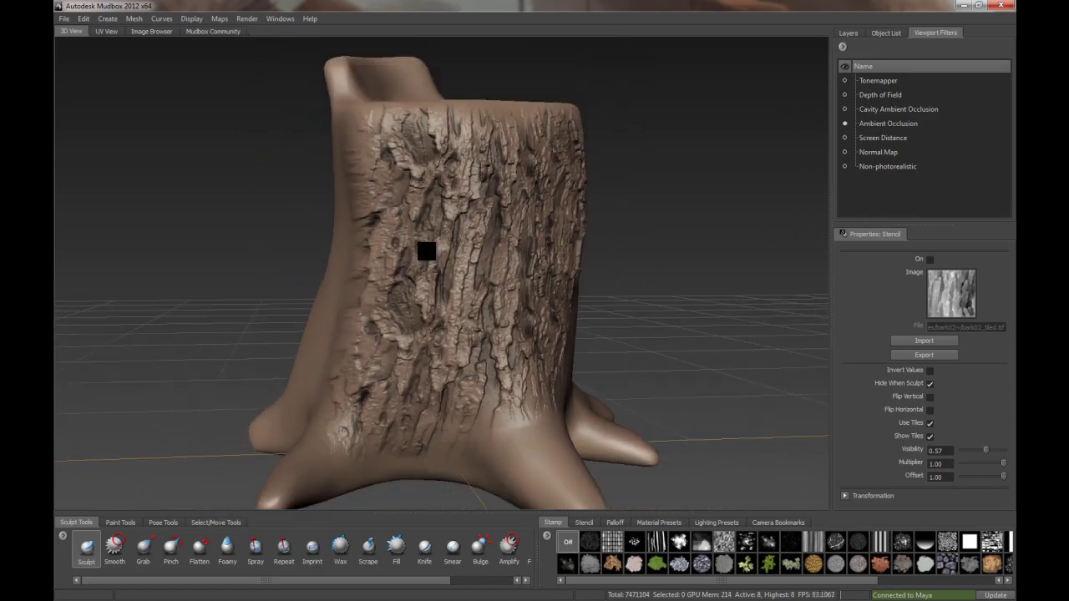
alt+drag(497, 265, 417, 267)
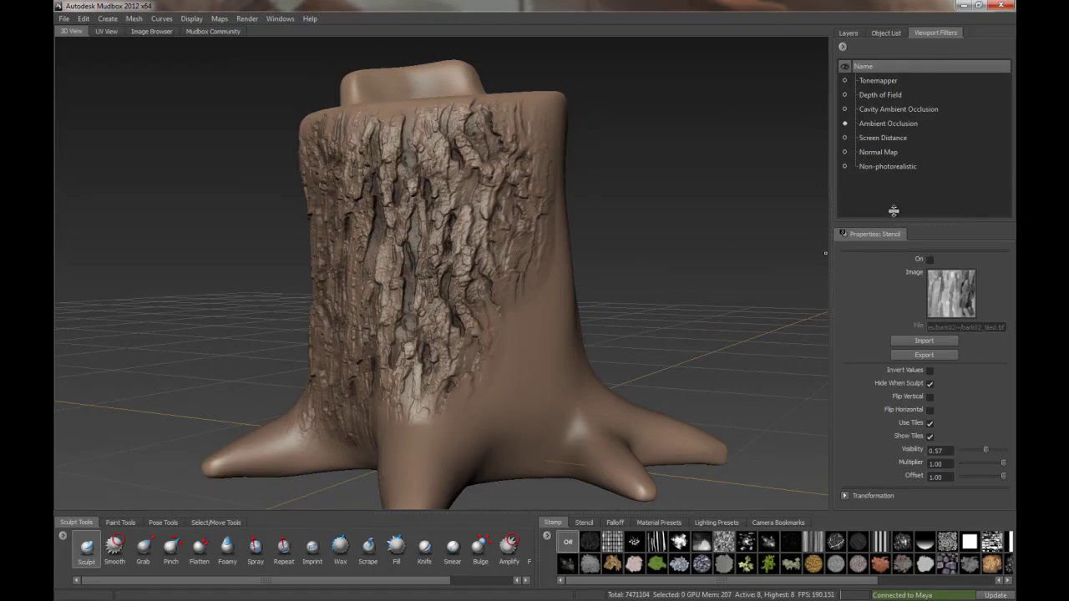
Show the Ambient Occlusion settings, compare the bark with Cavity Ambient Occlusion on and off, and examine the trunk's surface.
click(874, 126)
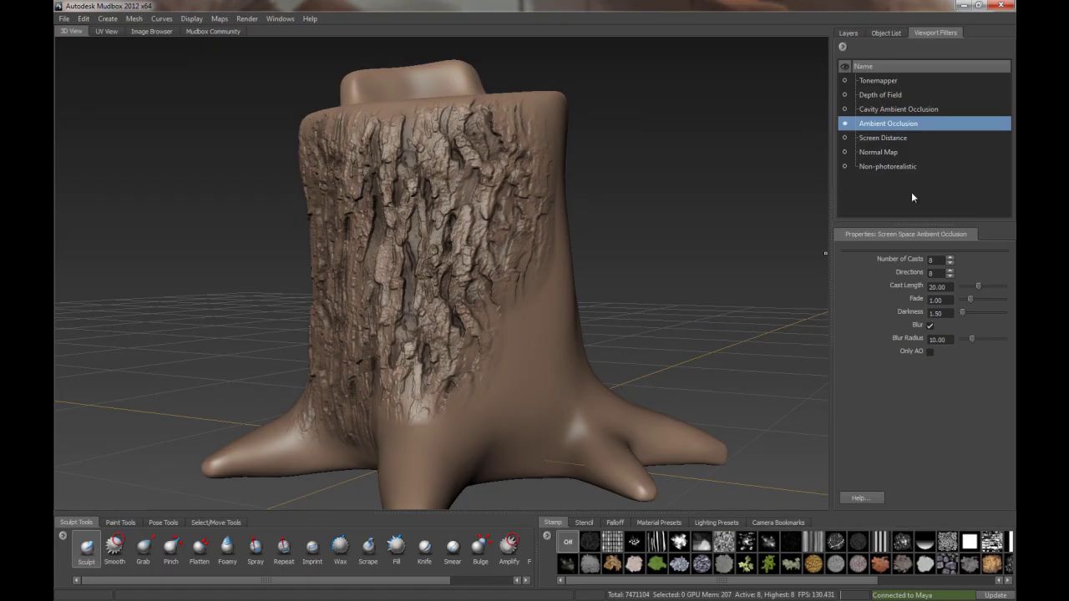
click(844, 123)
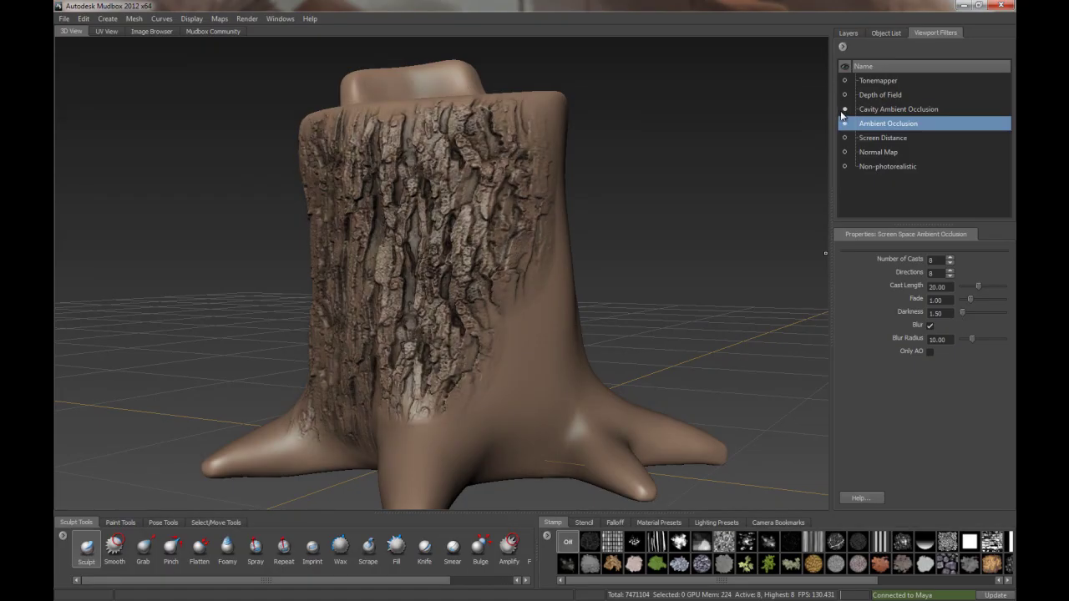
click(845, 109)
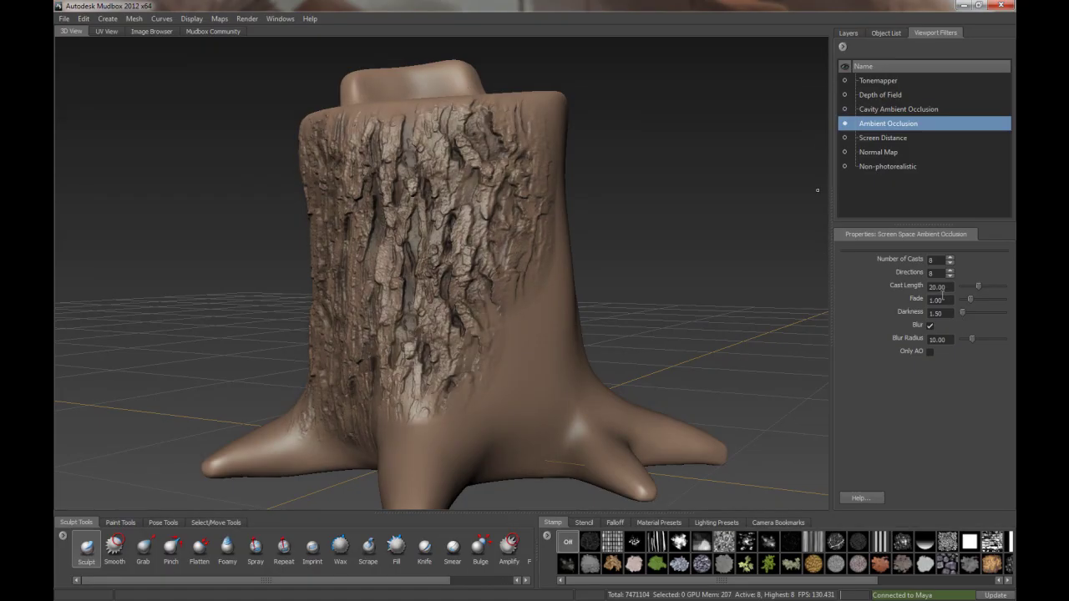
alt+drag(434, 300, 519, 294)
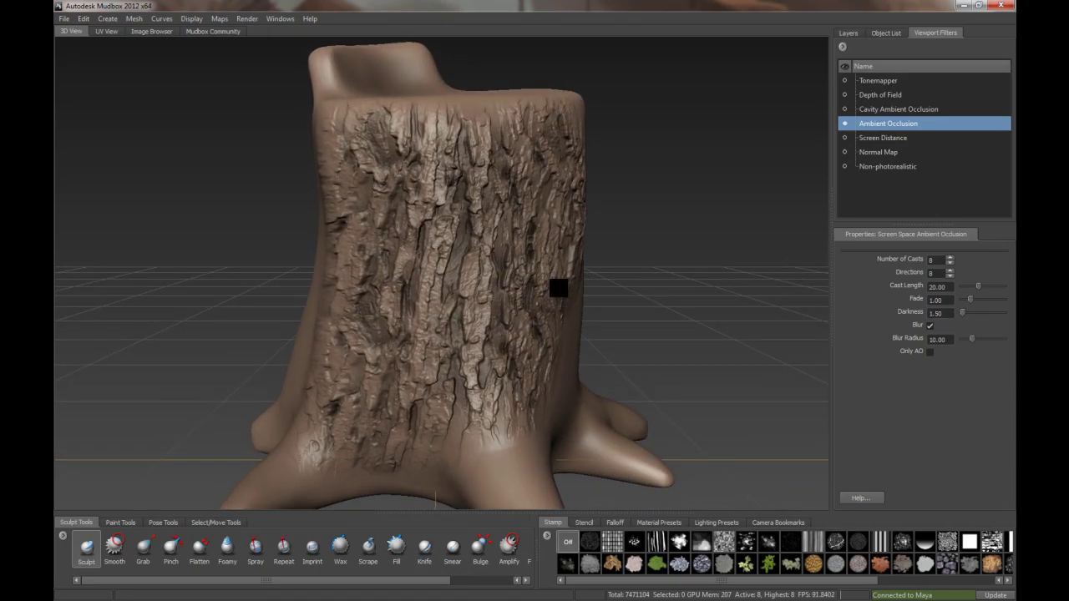
alt+drag(558, 288, 525, 277)
alt+right_drag(510, 271, 582, 284)
alt+drag(518, 284, 557, 288)
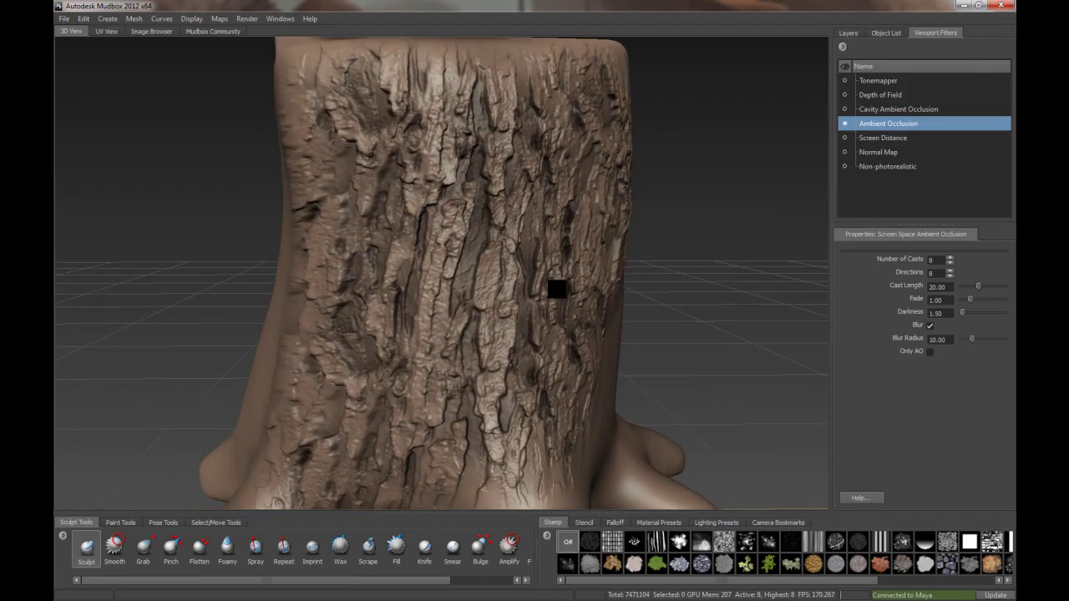